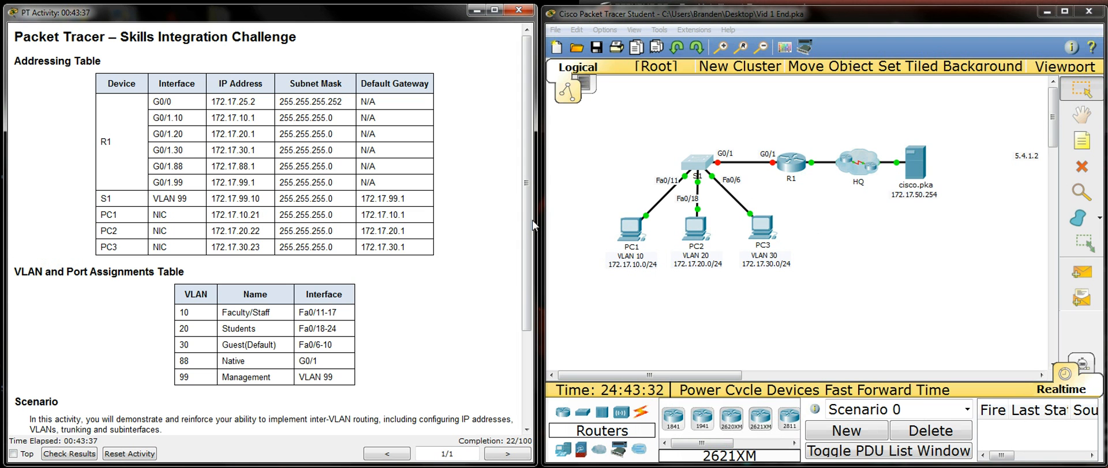
Step: Review the activity instructions, open switch S1's command line and enter global configuration mode
{"action": "left_click_drag", "start_coordinate": [530, 215], "coordinate": [531, 266]}
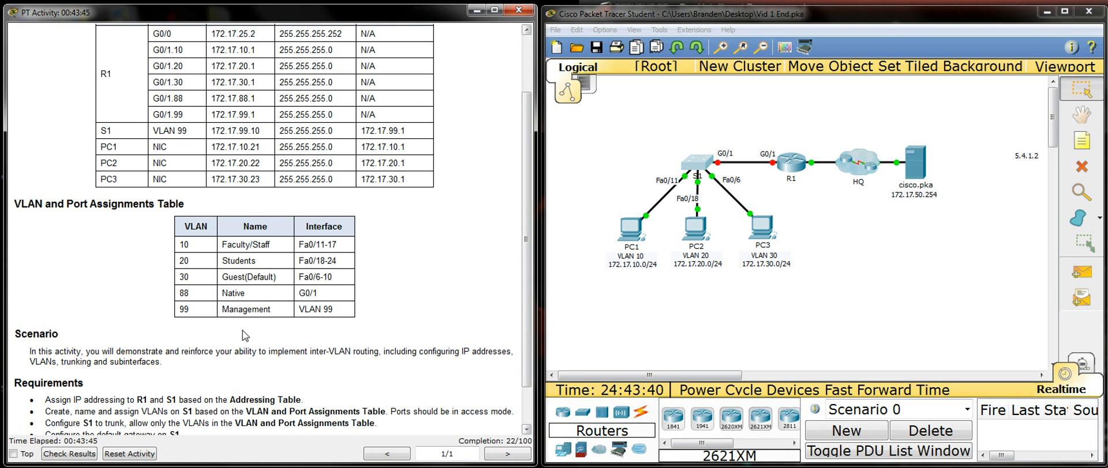
{"action": "left_click_drag", "start_coordinate": [526, 220], "coordinate": [527, 264]}
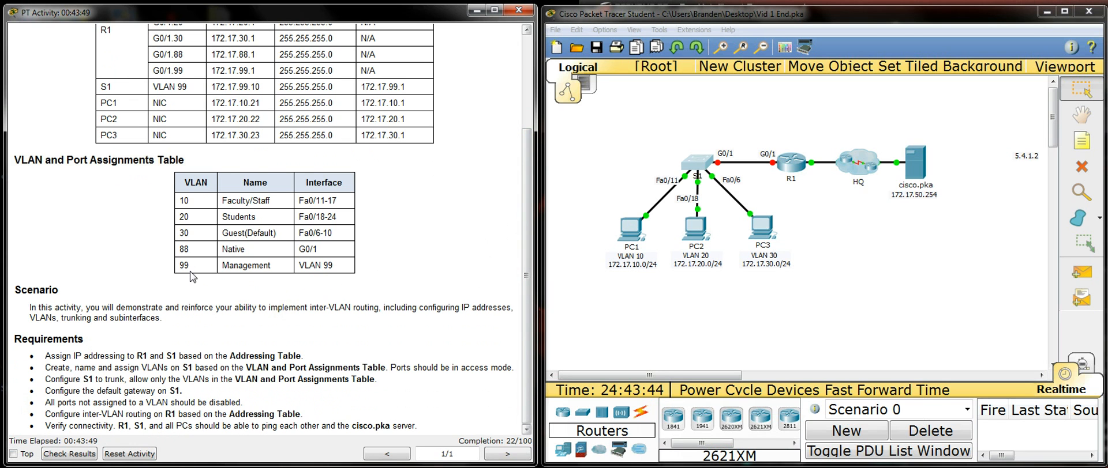
{"action": "scroll", "coordinate": [208, 279], "scroll_direction": "up", "scroll_amount": 3}
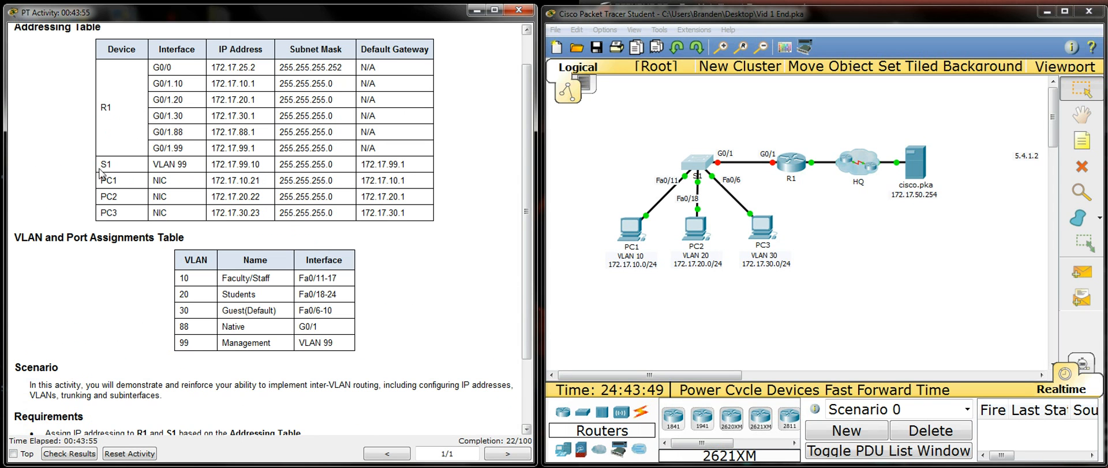
{"action": "scroll", "coordinate": [527, 200], "scroll_direction": "down", "scroll_amount": 3}
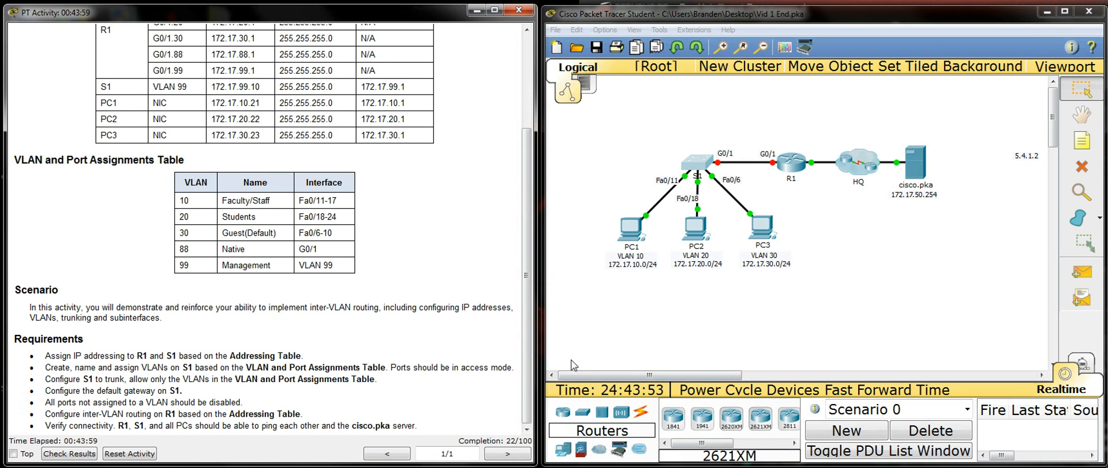
{"action": "left_click", "coordinate": [699, 167]}
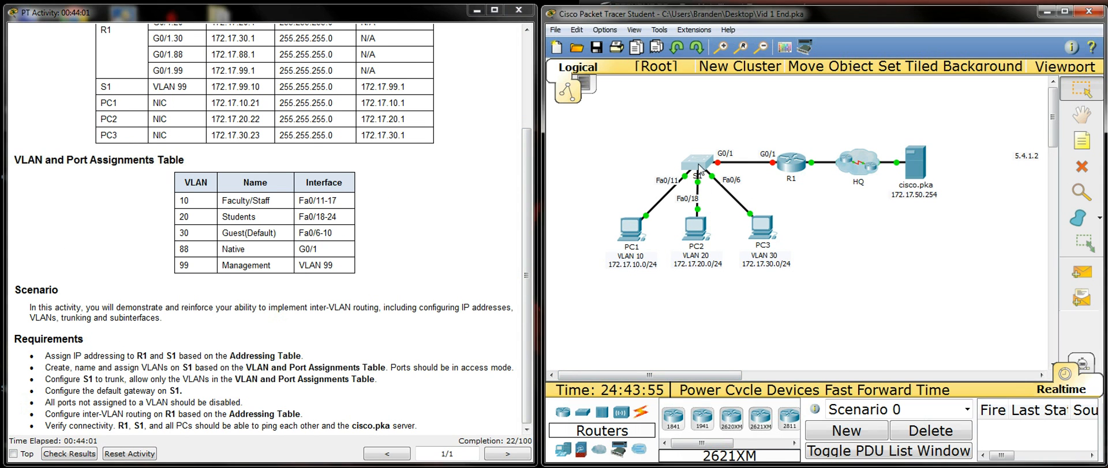
{"action": "left_click_drag", "start_coordinate": [665, 193], "coordinate": [788, 73]}
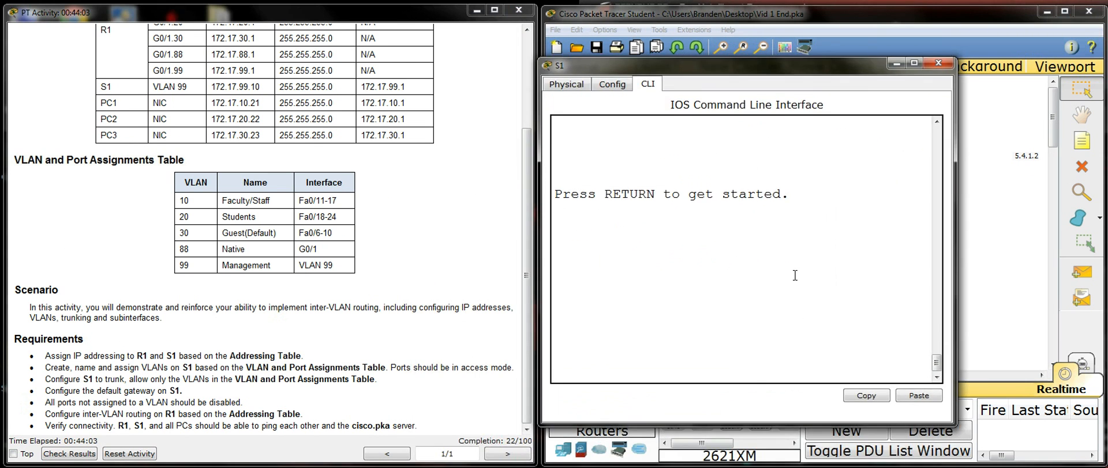
{"action": "key", "text": "Return"}
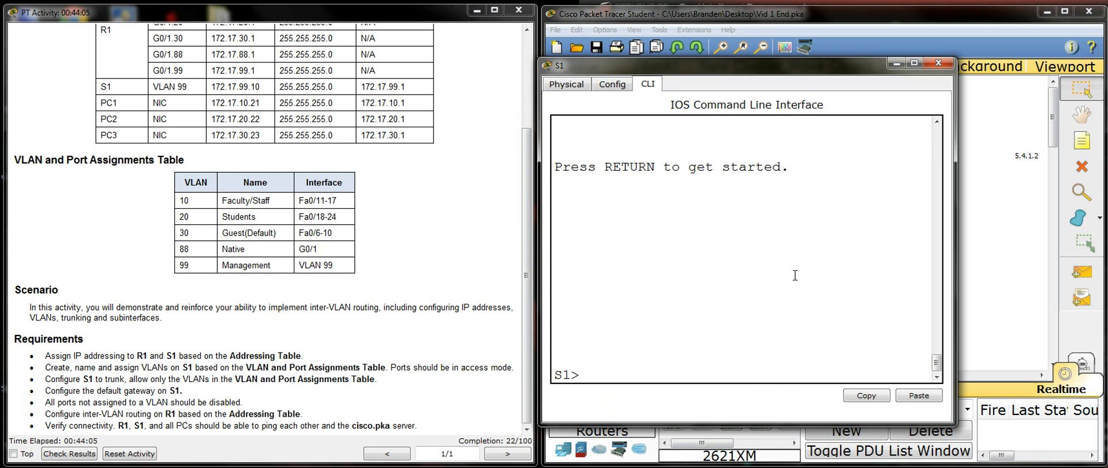
{"action": "type", "text": "en"}
{"action": "key", "text": "Return"}
{"action": "type", "text": "conf t"}
{"action": "key", "text": "Return"}
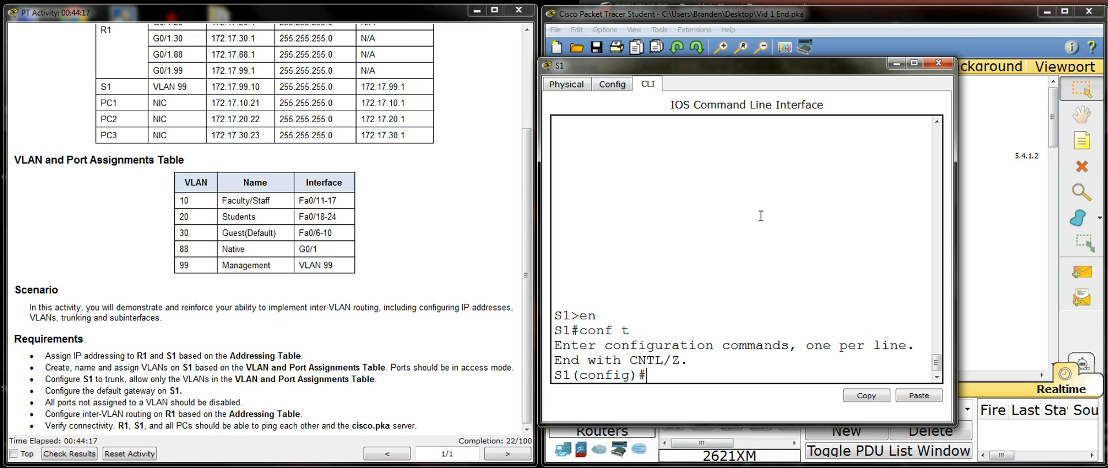
Step: Display S1's full running configuration from global configuration mode
{"action": "type", "text": "do show run"}
{"action": "key", "text": "Return"}
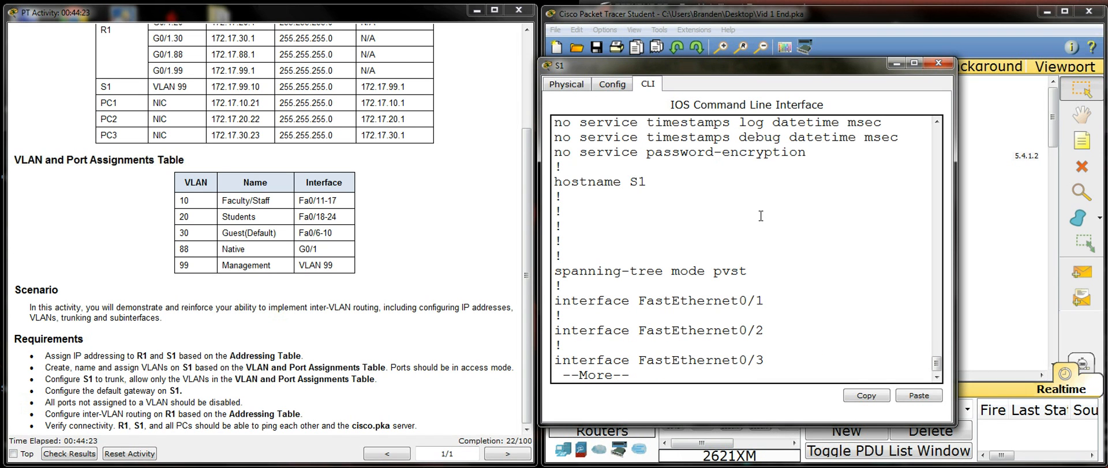
{"action": "key", "text": "space"}
{"action": "key", "text": "space"}
{"action": "key", "text": "space"}
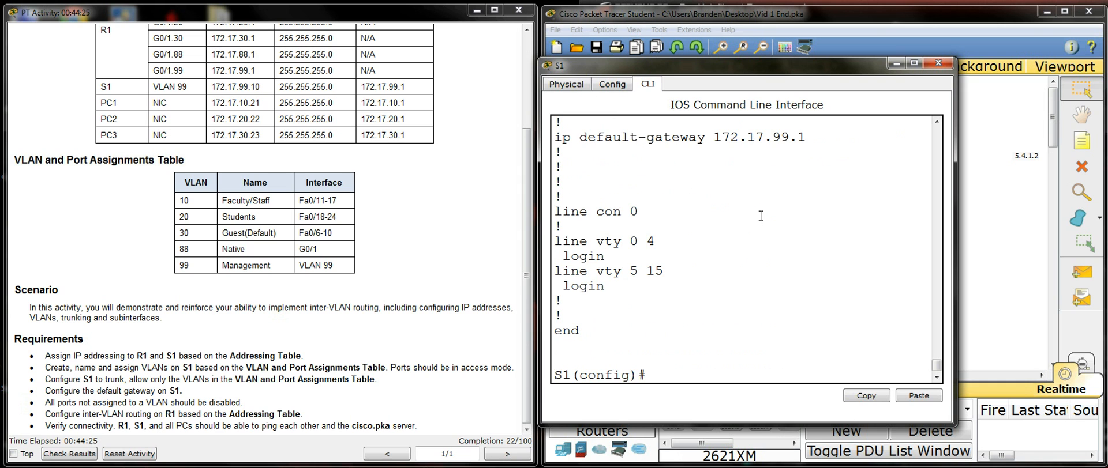
Step: Display S1's VLAN table and examine the VLAN numbers, names and port assignments
{"action": "type", "text": "do show vlan"}
{"action": "key", "text": "Return"}
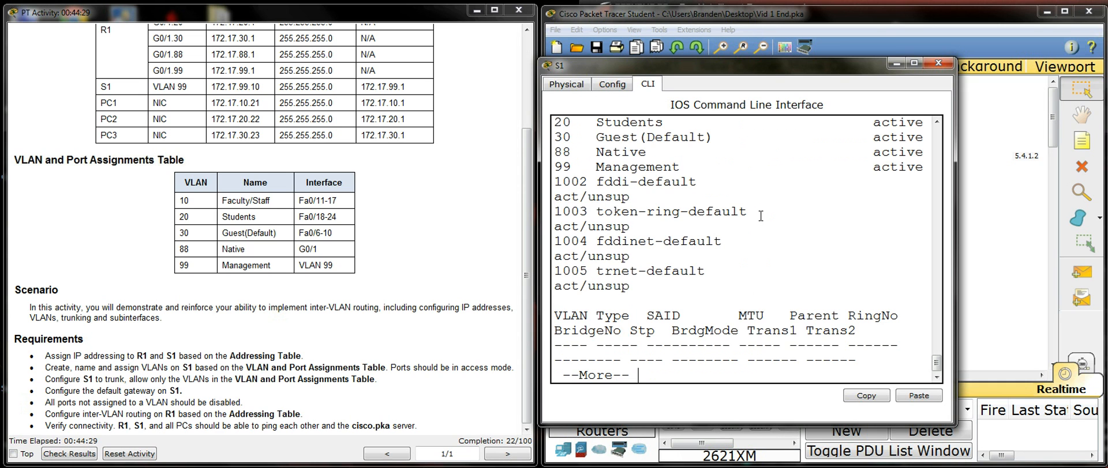
{"action": "scroll", "coordinate": [762, 208], "scroll_direction": "up", "scroll_amount": 3}
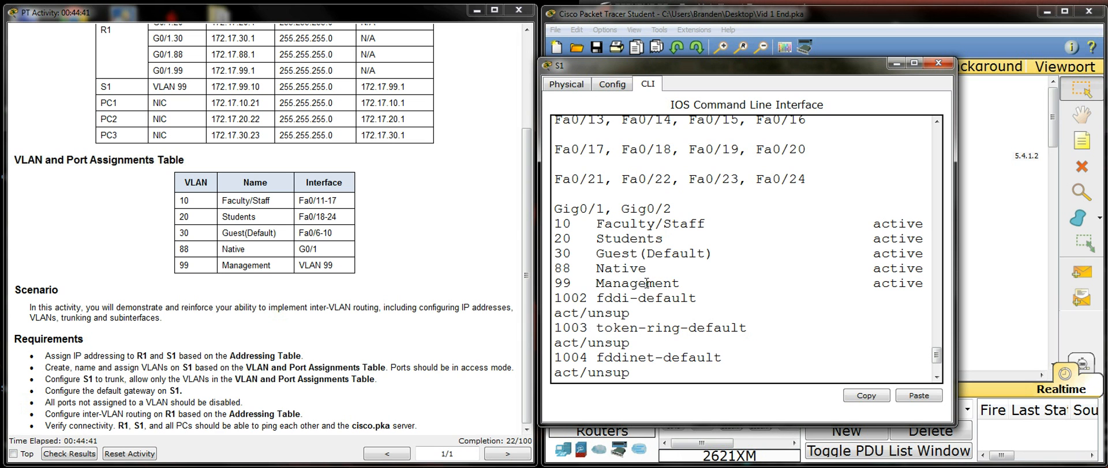
{"action": "scroll", "coordinate": [658, 221], "scroll_direction": "down", "scroll_amount": 3}
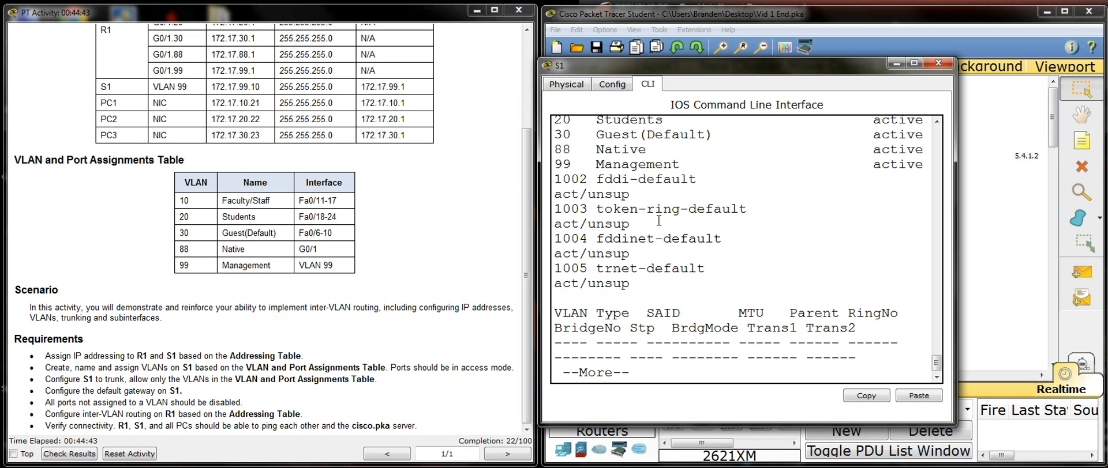
{"action": "scroll", "coordinate": [679, 263], "scroll_direction": "up", "scroll_amount": 5}
{"action": "scroll", "coordinate": [841, 283], "scroll_direction": "down", "scroll_amount": 5}
{"action": "scroll", "coordinate": [735, 287], "scroll_direction": "up", "scroll_amount": 4}
{"action": "scroll", "coordinate": [736, 287], "scroll_direction": "down", "scroll_amount": 3}
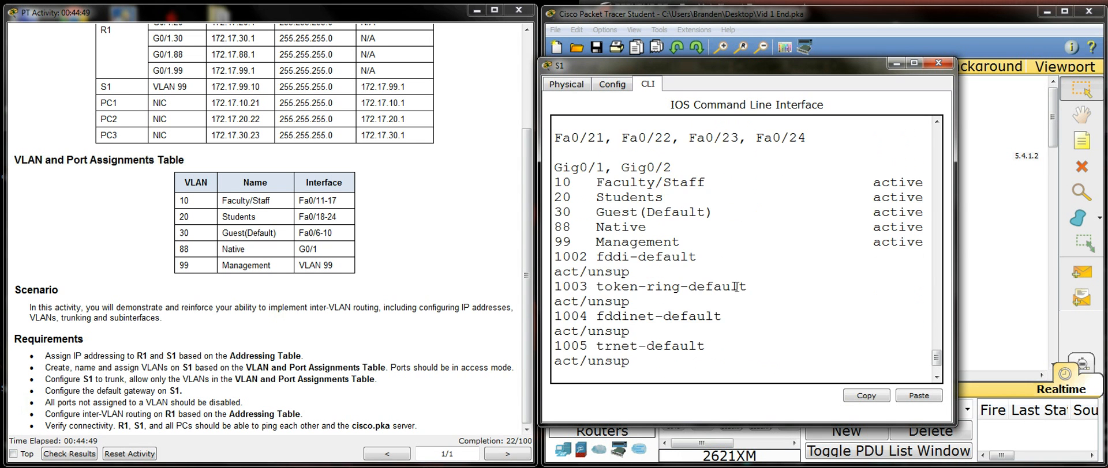
{"action": "scroll", "coordinate": [736, 287], "scroll_direction": "up", "scroll_amount": 4}
{"action": "scroll", "coordinate": [601, 333], "scroll_direction": "down", "scroll_amount": 4}
{"action": "scroll", "coordinate": [698, 323], "scroll_direction": "down", "scroll_amount": 2}
{"action": "key", "text": "space"}
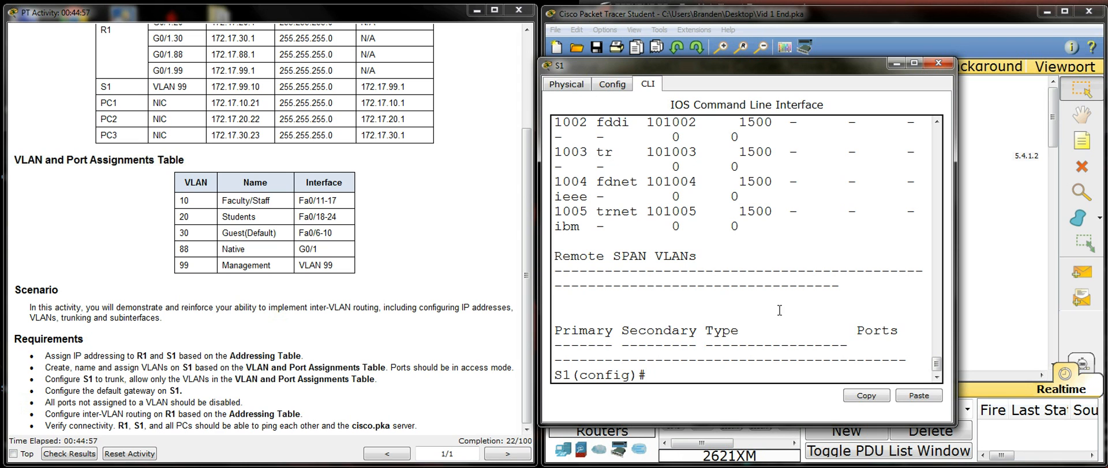
Step: Select the interface range fa0/11 - 17 on S1 and set its ports to access mode
{"action": "left_click_drag", "start_coordinate": [180, 201], "coordinate": [340, 200]}
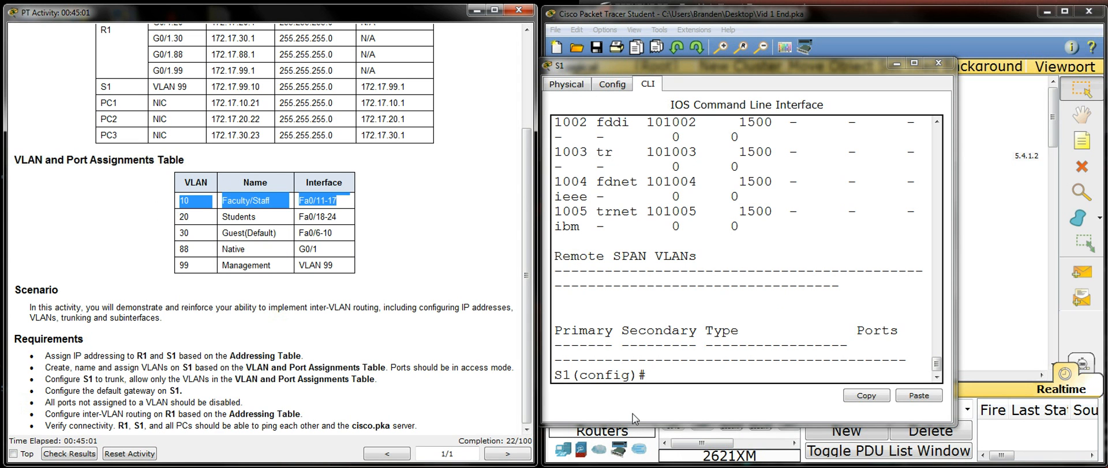
{"action": "left_click", "coordinate": [679, 374]}
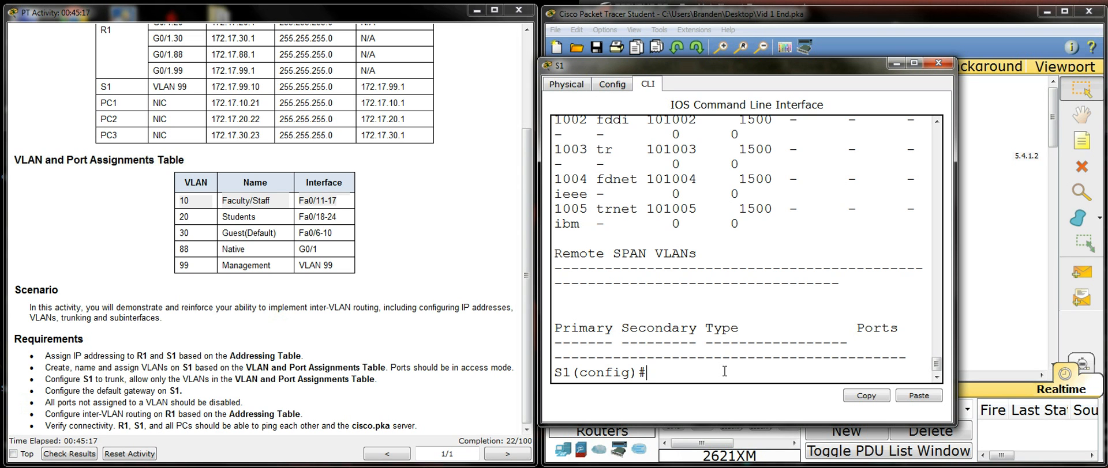
{"action": "type", "text": "int range fa0/11 - 17"}
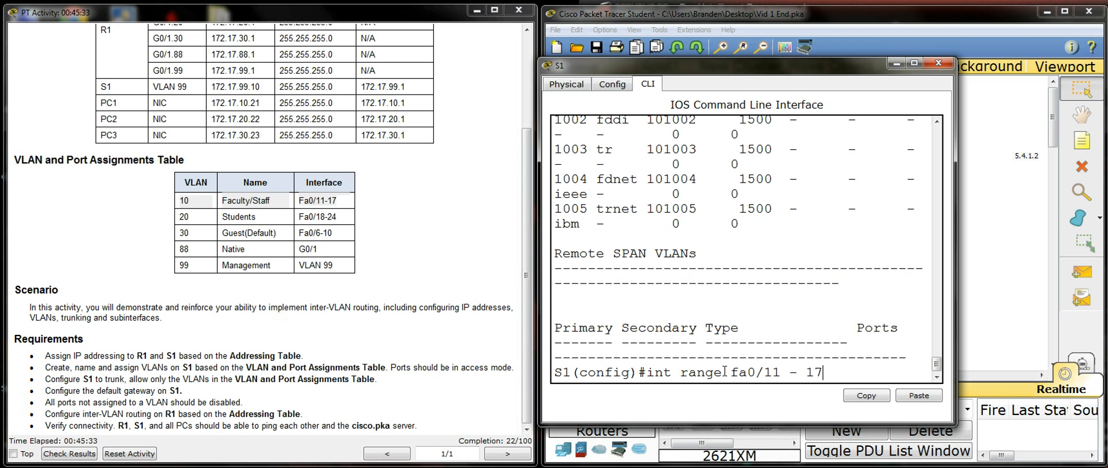
{"action": "key", "text": "Return"}
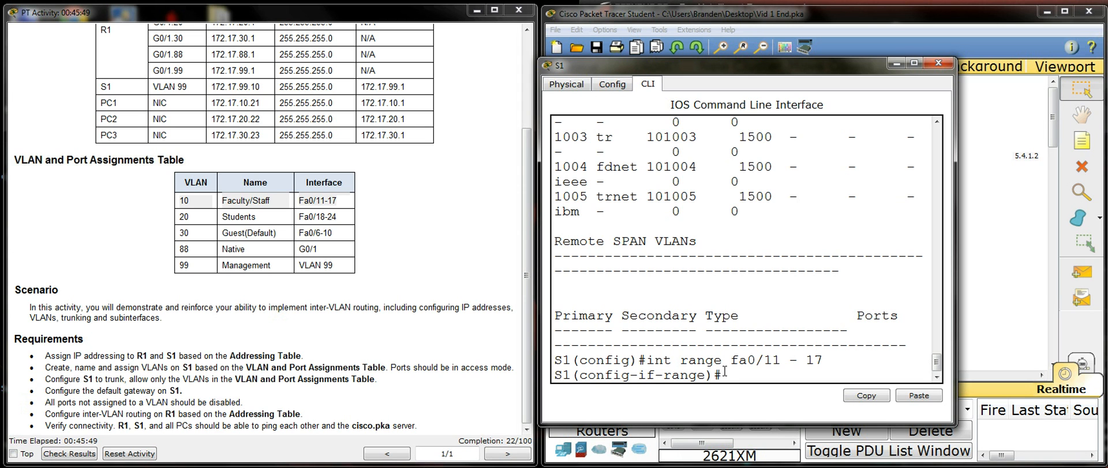
{"action": "type", "text": "switchport mode access"}
{"action": "key", "text": "Return"}
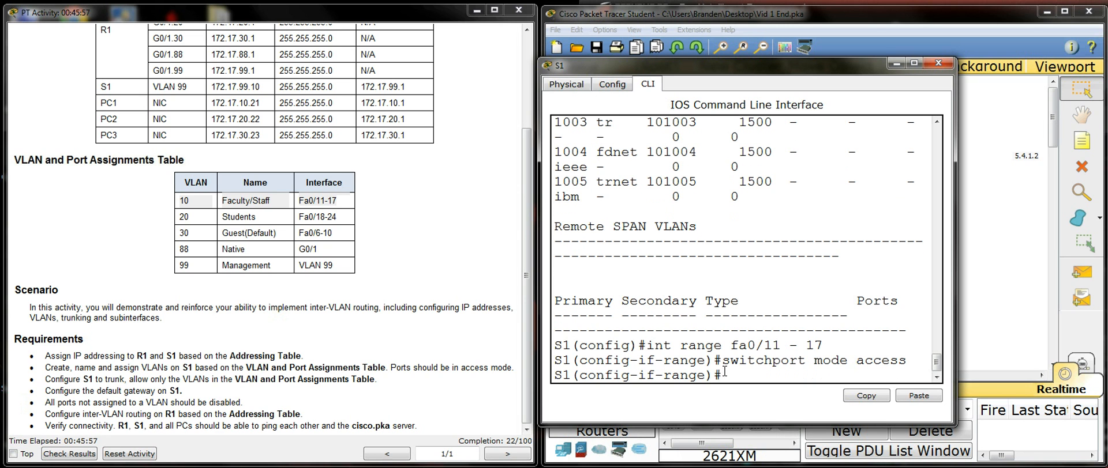
Step: Assign the fa0/11 - 17 access ports to VLAN 10 and return to global configuration mode
{"action": "type", "text": "switchport access vlan 10"}
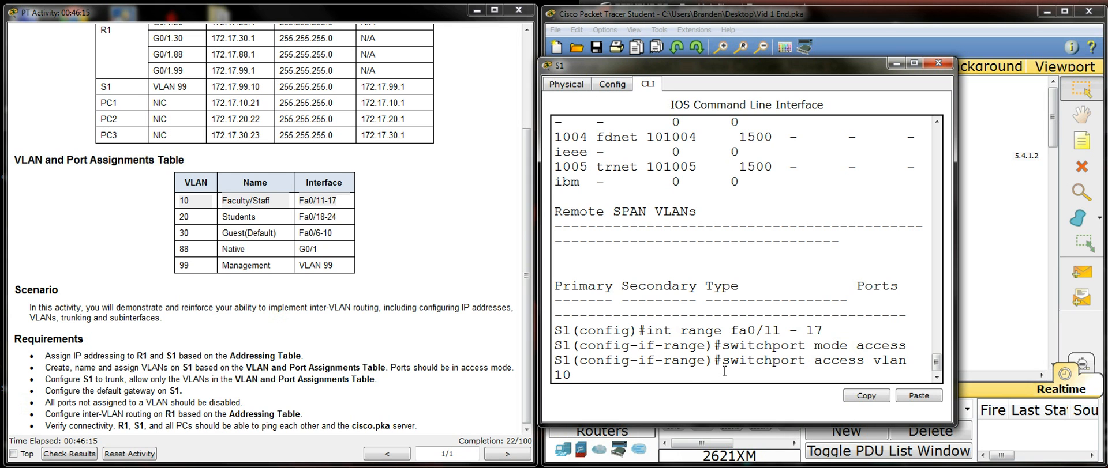
{"action": "key", "text": "Return"}
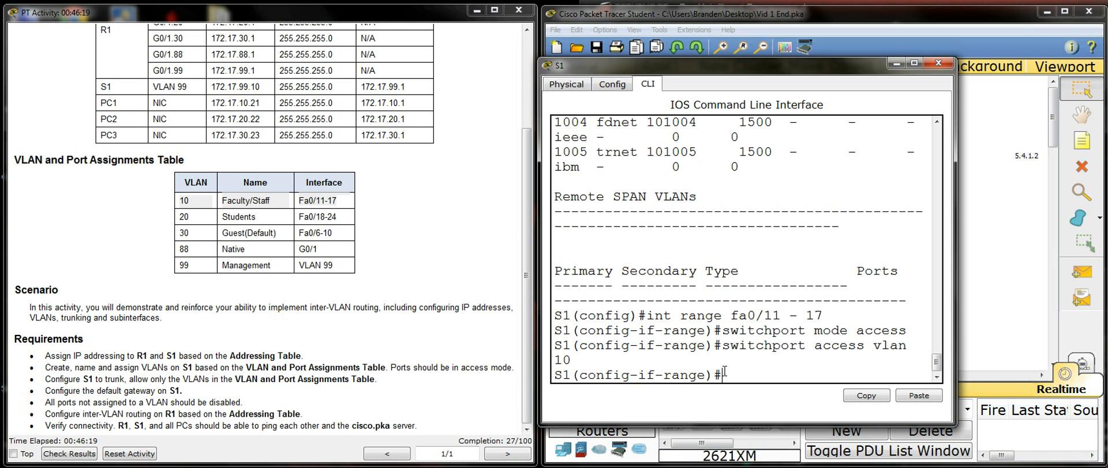
{"action": "type", "text": "ex"}
{"action": "key", "text": "Return"}
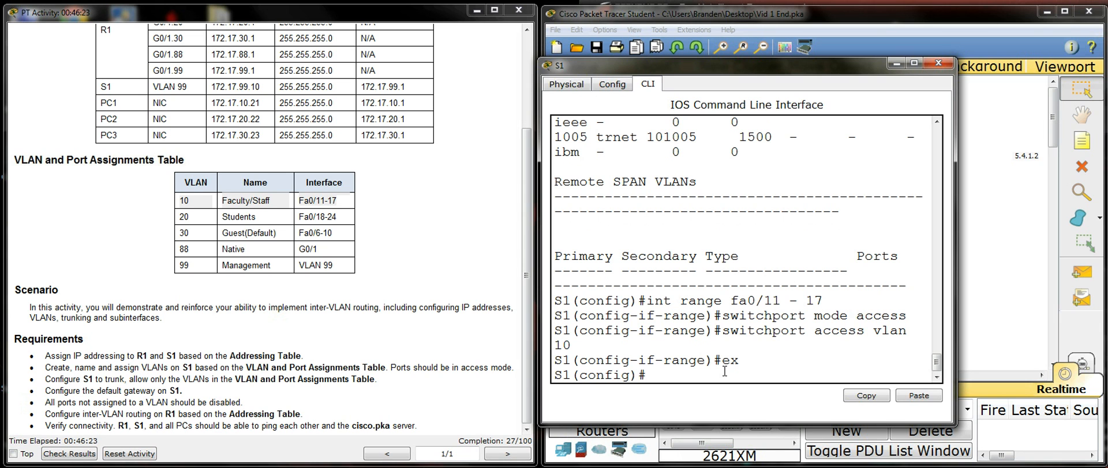
Step: Select the interface range fa0/18 - 24 on S1 and set its ports to access mode
{"action": "type", "text": "int range fa0/18 -"}
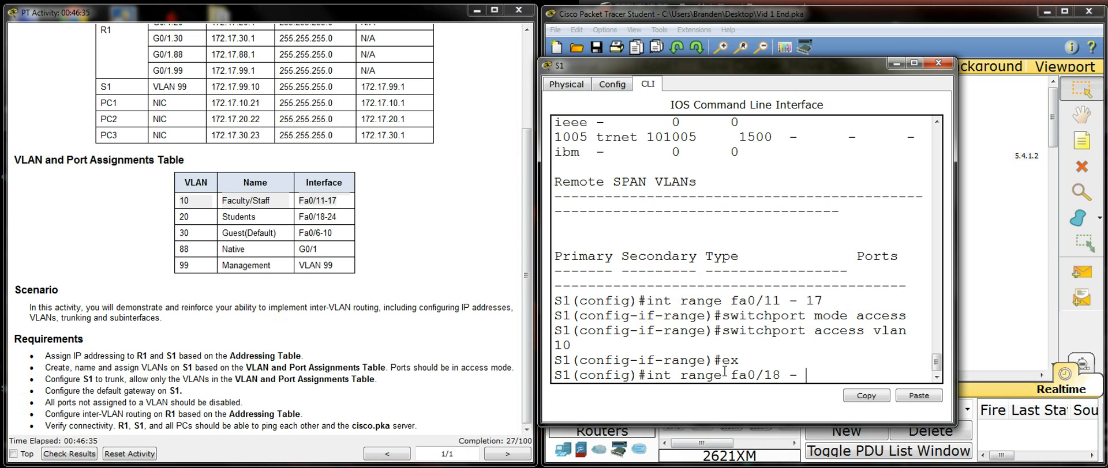
{"action": "type", "text": " 24"}
{"action": "key", "text": "Return"}
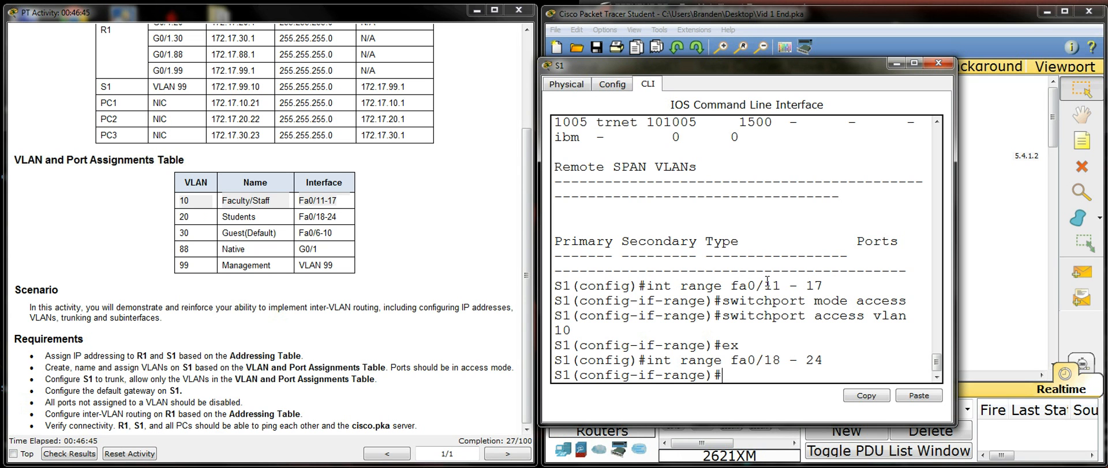
{"action": "type", "text": "switchport mode a"}
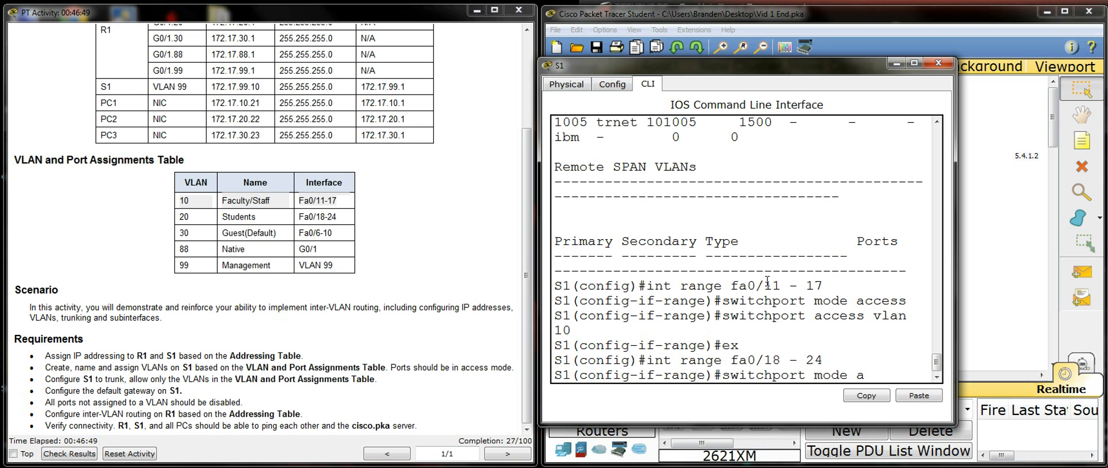
{"action": "type", "text": "ccess"}
{"action": "key", "text": "Return"}
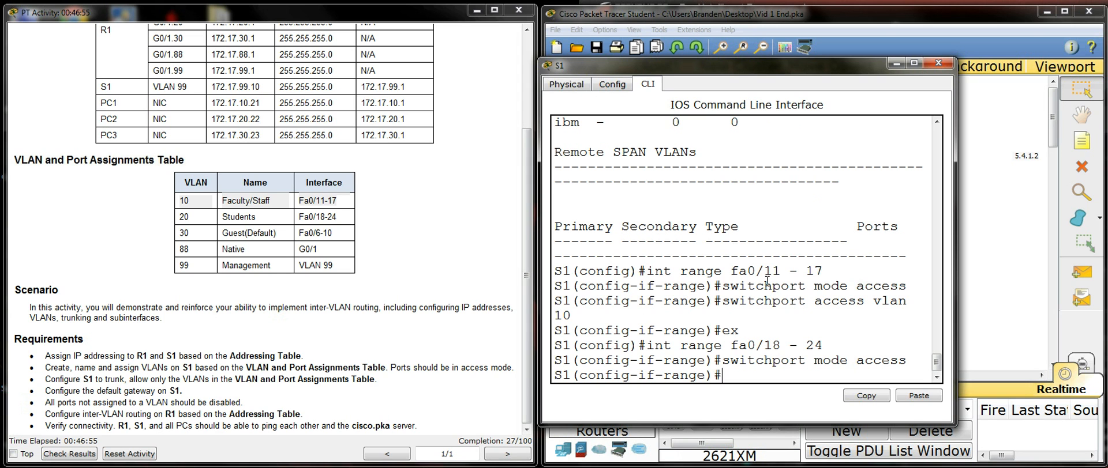
Step: Assign the fa0/18 - 24 access ports to VLAN 20 and return to global configuration mode
{"action": "type", "text": "switc"}
{"action": "type", "text": "hport access vlan 20"}
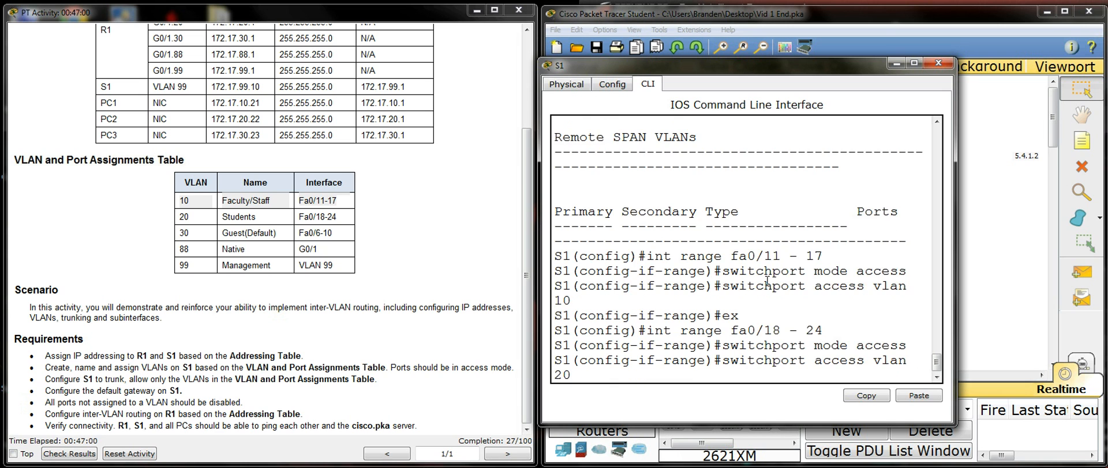
{"action": "key", "text": "Return"}
{"action": "type", "text": "ex"}
{"action": "key", "text": "Return"}
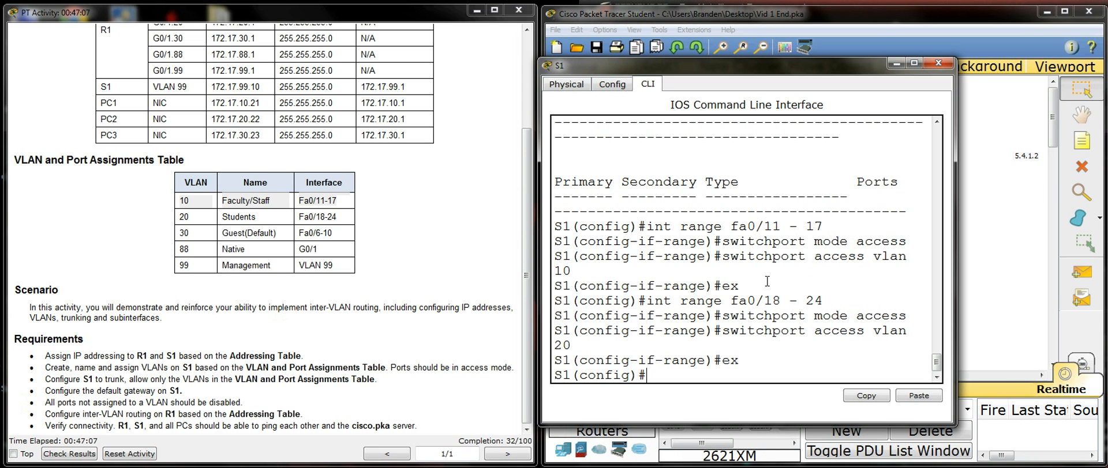
Step: Select the interface range fa0/6 - 10 on S1 and set its ports to access mode
{"action": "type", "text": "int ra fa0/6 - 10"}
{"action": "key", "text": "Return"}
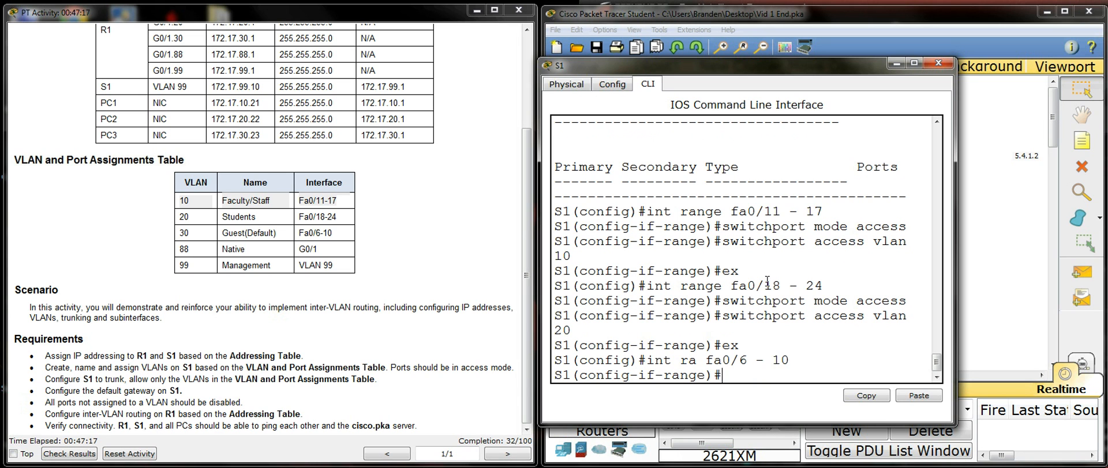
{"action": "type", "text": "s"}
{"action": "key", "text": "BackSpace"}
{"action": "type", "text": "ex"}
{"action": "key", "text": "Up"}
{"action": "key", "text": "Up"}
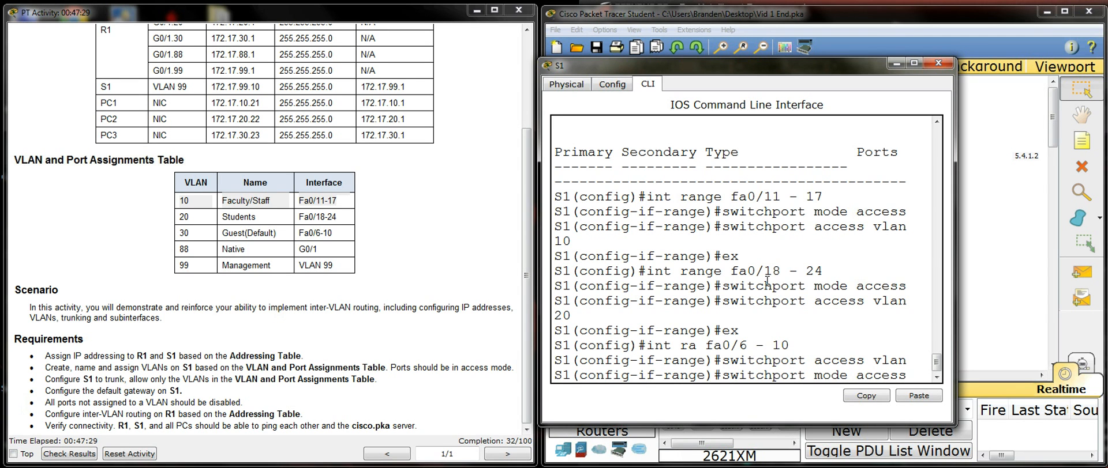
{"action": "key", "text": "Return"}
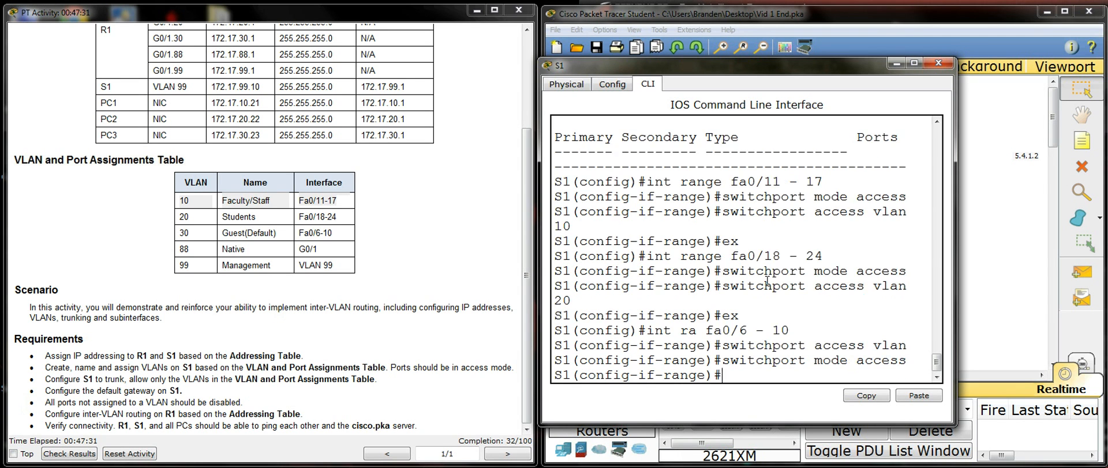
Step: Reapply access mode to the fa0/6 - 10 interface range on S1
{"action": "key", "text": "Up"}
{"action": "key", "text": "BackSpace"}
{"action": "key", "text": "BackSpace"}
{"action": "key", "text": "BackSpace"}
{"action": "key", "text": "BackSpace"}
{"action": "key", "text": "BackSpace"}
{"action": "key", "text": "BackSpace"}
{"action": "key", "text": "BackSpace"}
{"action": "key", "text": "BackSpace"}
{"action": "key", "text": "BackSpace"}
{"action": "key", "text": "BackSpace"}
{"action": "key", "text": "BackSpace"}
{"action": "key", "text": "BackSpace"}
{"action": "key", "text": "BackSpace"}
{"action": "key", "text": "BackSpace"}
{"action": "key", "text": "BackSpace"}
{"action": "key", "text": "BackSpace"}
{"action": "key", "text": "BackSpace"}
{"action": "key", "text": "BackSpace"}
{"action": "key", "text": "BackSpace"}
{"action": "key", "text": "BackSpace"}
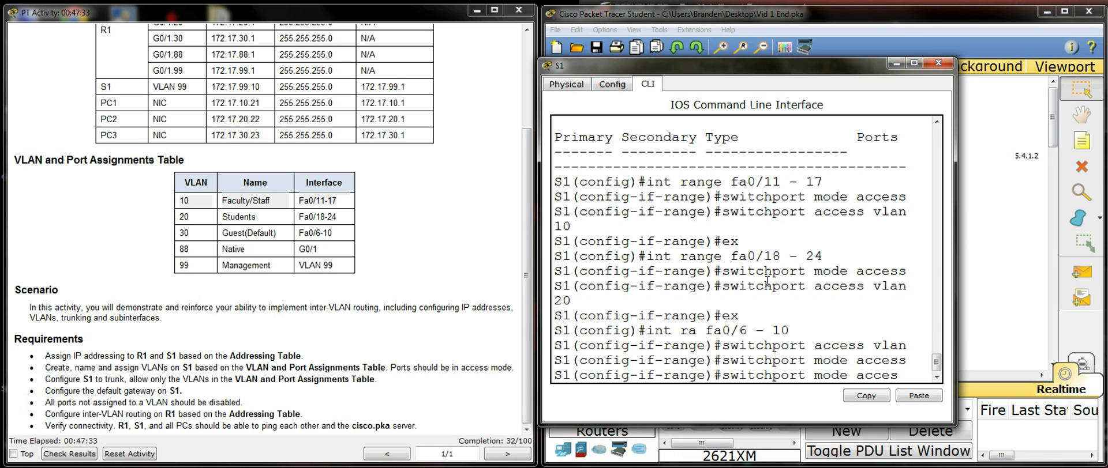
{"action": "type", "text": "swi"}
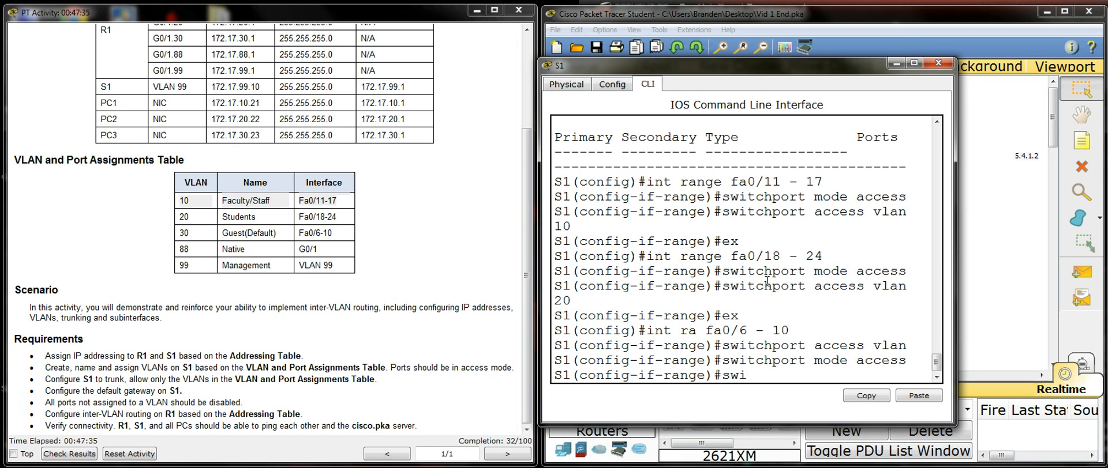
{"action": "type", "text": "tchport mo"}
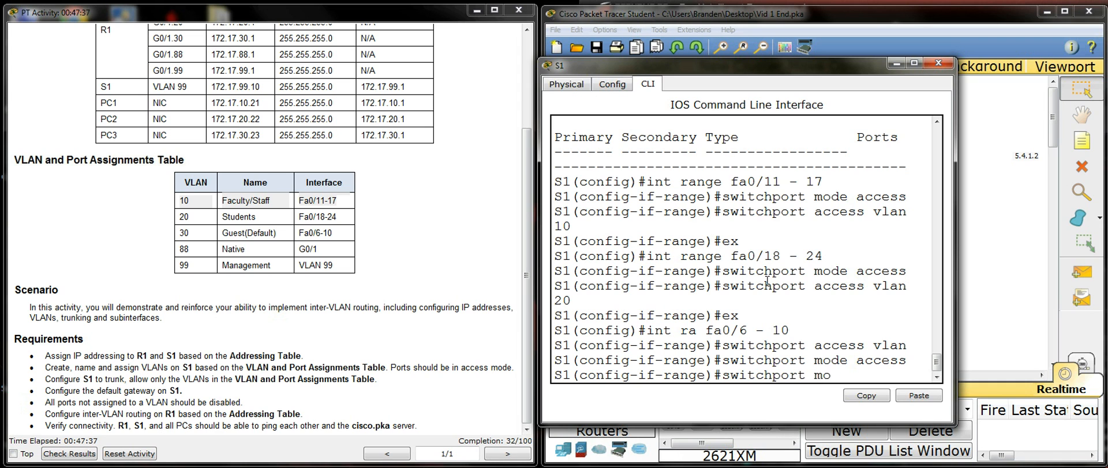
{"action": "type", "text": "de access"}
{"action": "key", "text": "Return"}
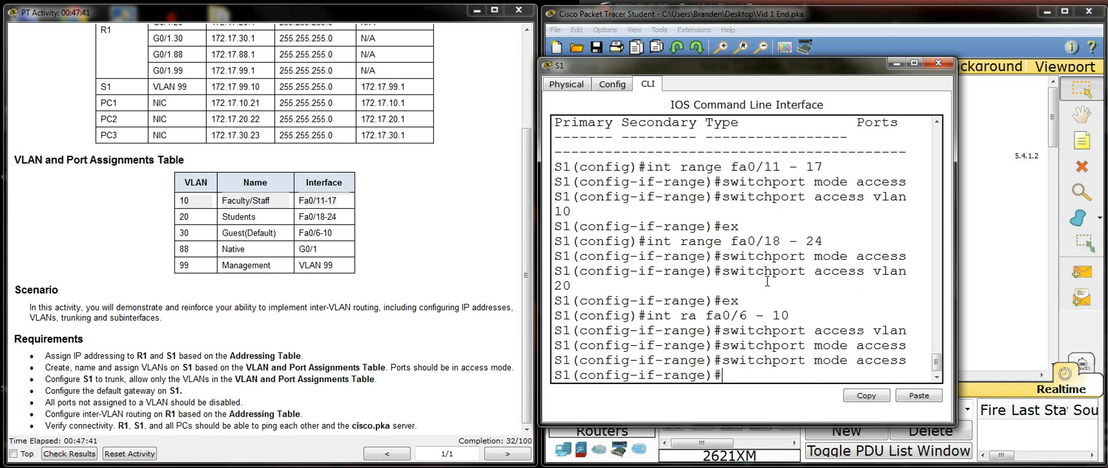
Step: Assign the fa0/6 - 10 access ports to VLAN 30 and return to global configuration mode
{"action": "type", "text": "switchport"}
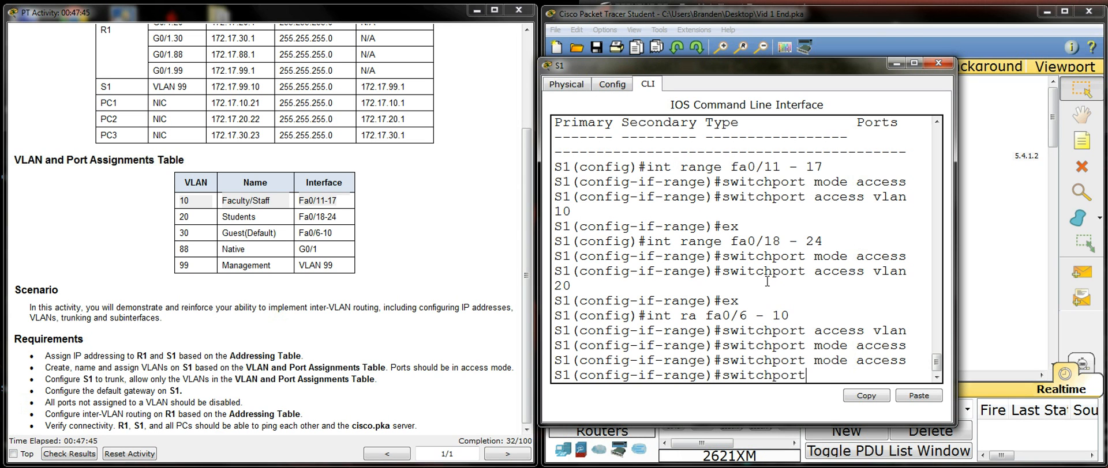
{"action": "type", "text": " access vlan "}
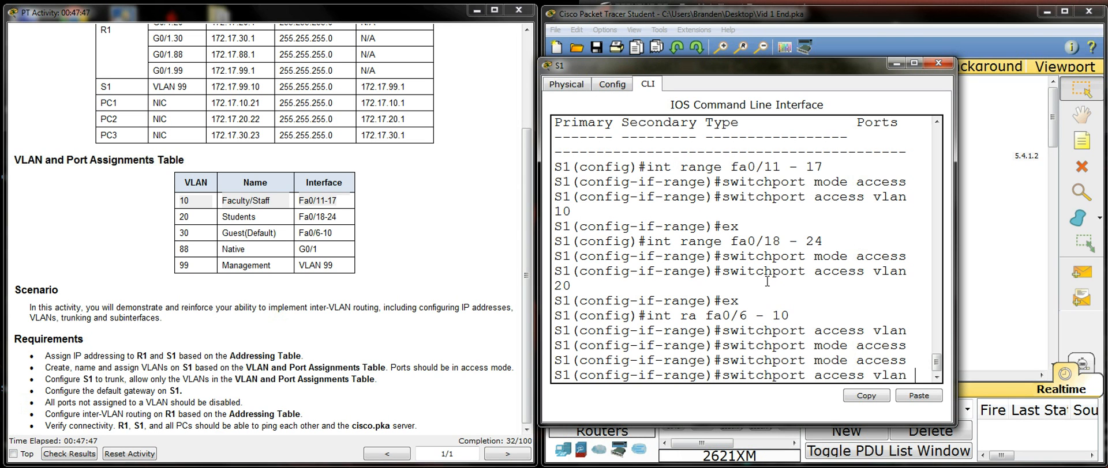
{"action": "type", "text": "30"}
{"action": "key", "text": "Return"}
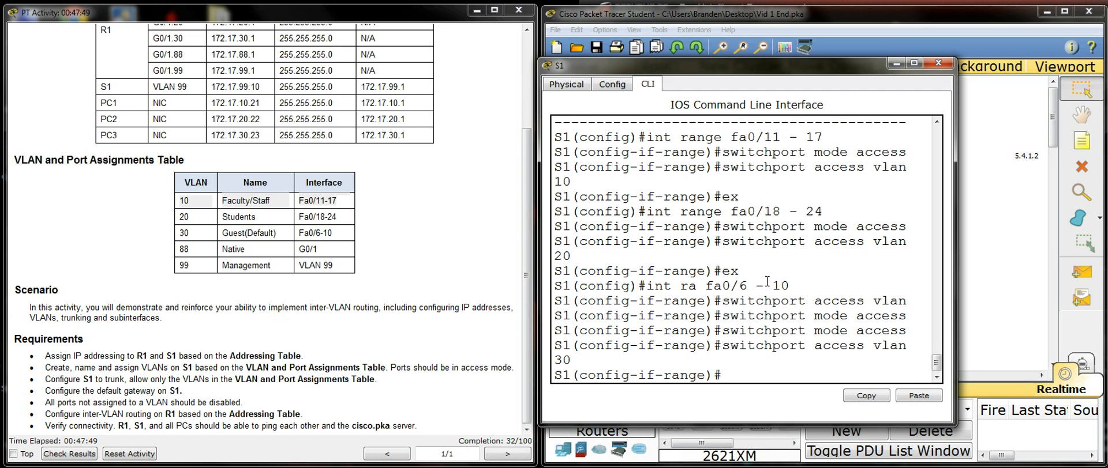
{"action": "type", "text": "ex"}
{"action": "key", "text": "Return"}
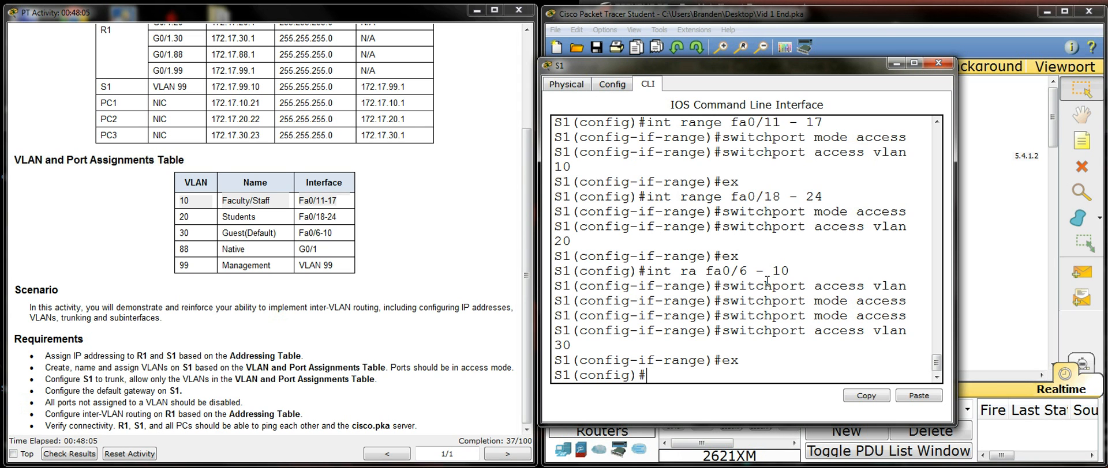
Step: Enter interface configuration mode for g0/1 on S1
{"action": "type", "text": "int g0/1"}
{"action": "key", "text": "Return"}
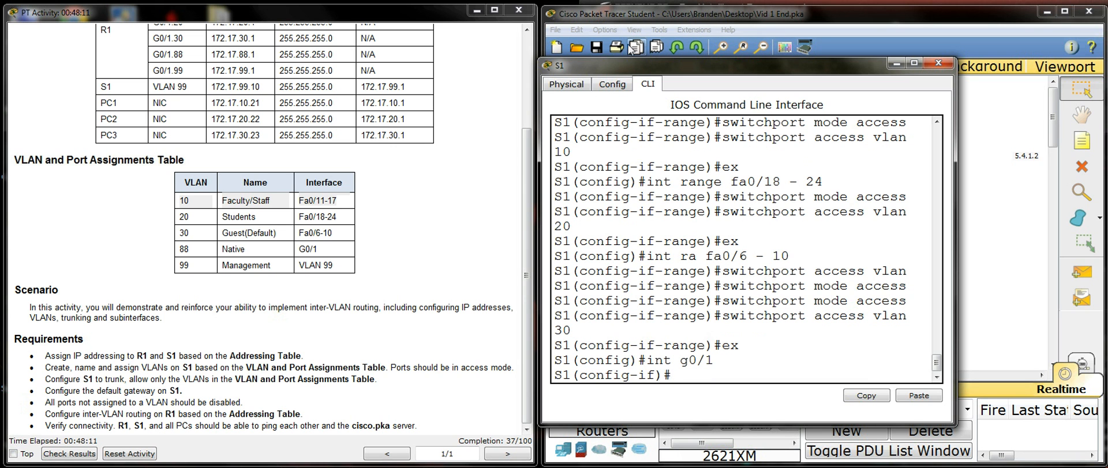
Step: Check the G0/1 link between S1 and R1 in the topology, and return to the S1 command line
{"action": "left_click_drag", "start_coordinate": [686, 71], "coordinate": [253, 71]}
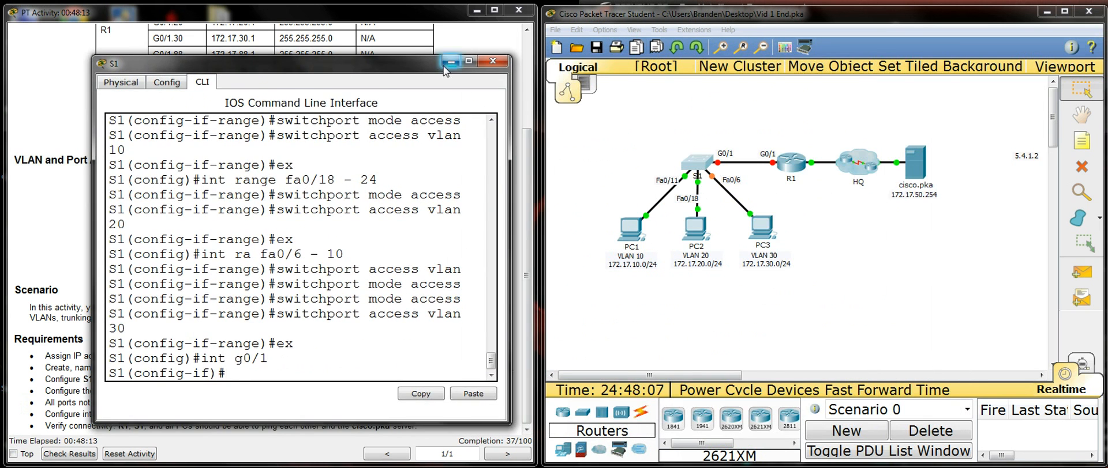
{"action": "left_click", "coordinate": [465, 62]}
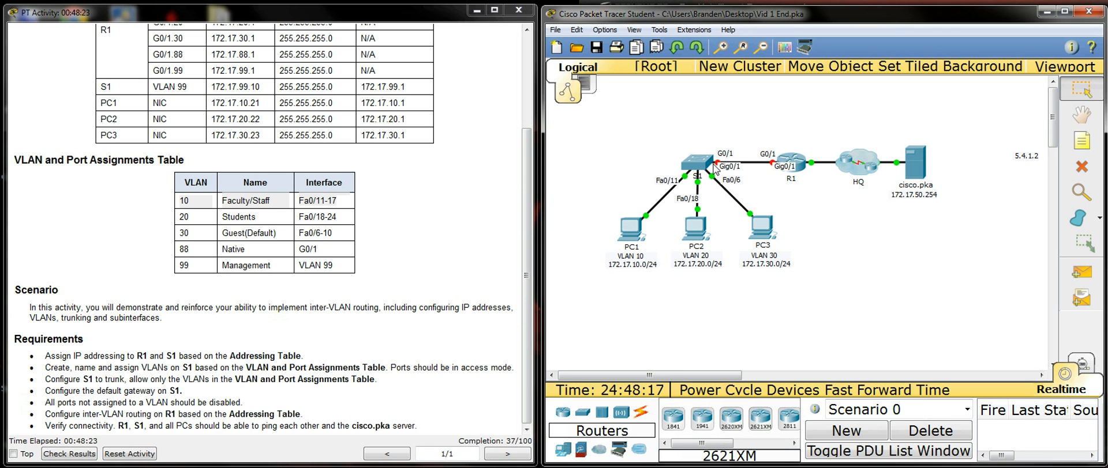
{"action": "mouse_move", "coordinate": [699, 167]}
{"action": "key", "text": "alt+Tab"}
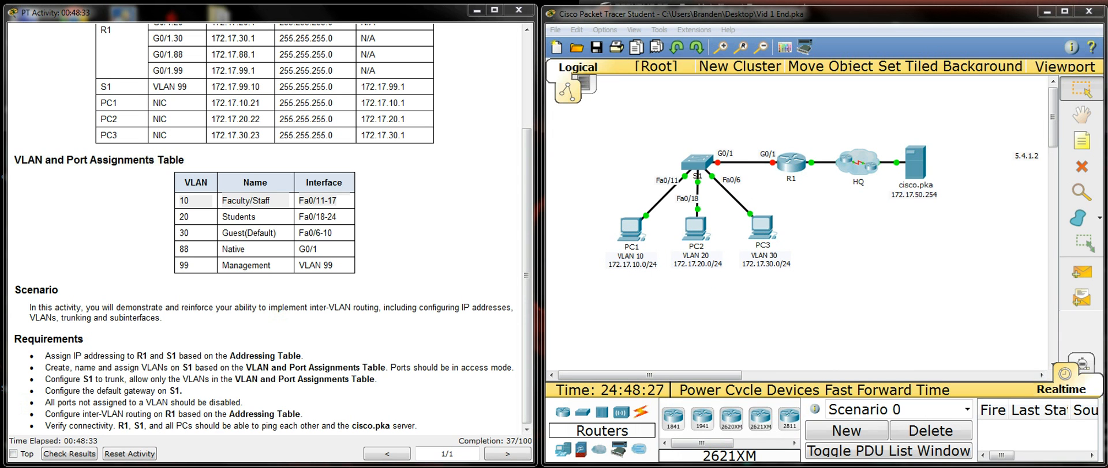
{"action": "key", "text": "alt+Tab"}
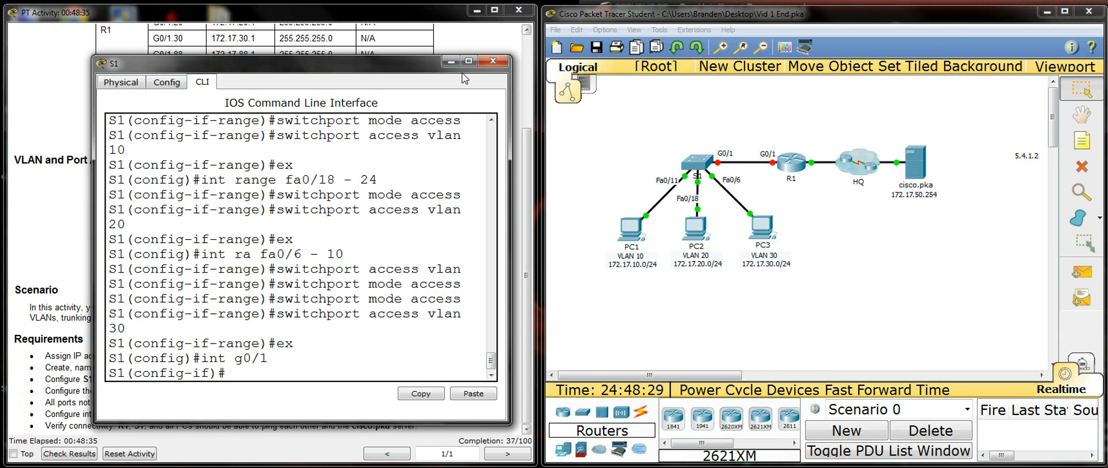
{"action": "left_click_drag", "start_coordinate": [418, 68], "coordinate": [934, 56]}
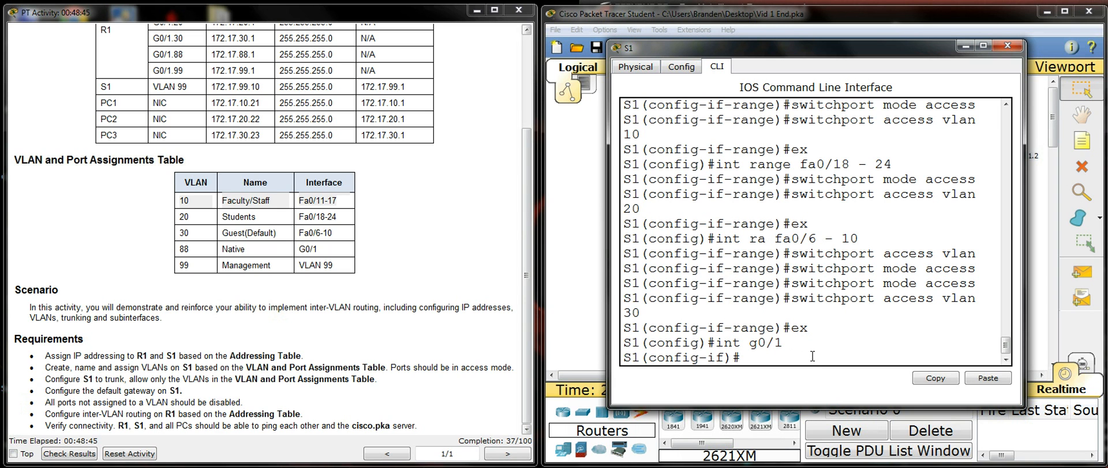
Step: Set interface g0/1 on S1 to trunk mode
{"action": "type", "text": "switchport mode trunk"}
{"action": "key", "text": "Return"}
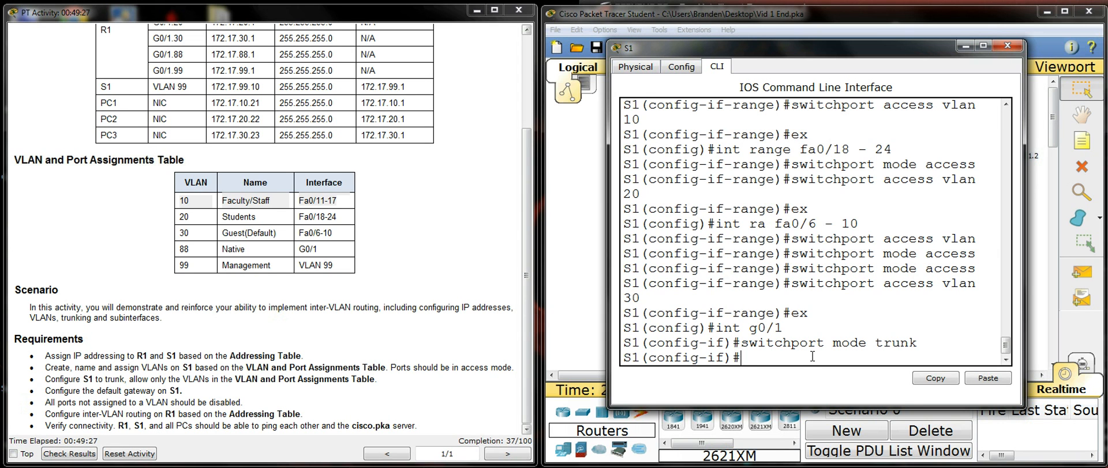
Step: Set the native VLAN of the g0/1 trunk to 88
{"action": "type", "text": "switchport t"}
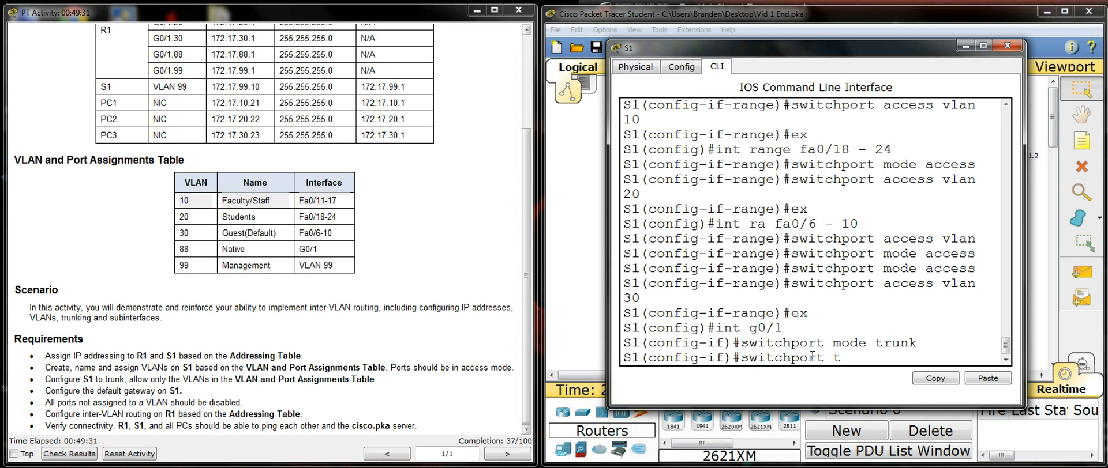
{"action": "type", "text": "runk native"}
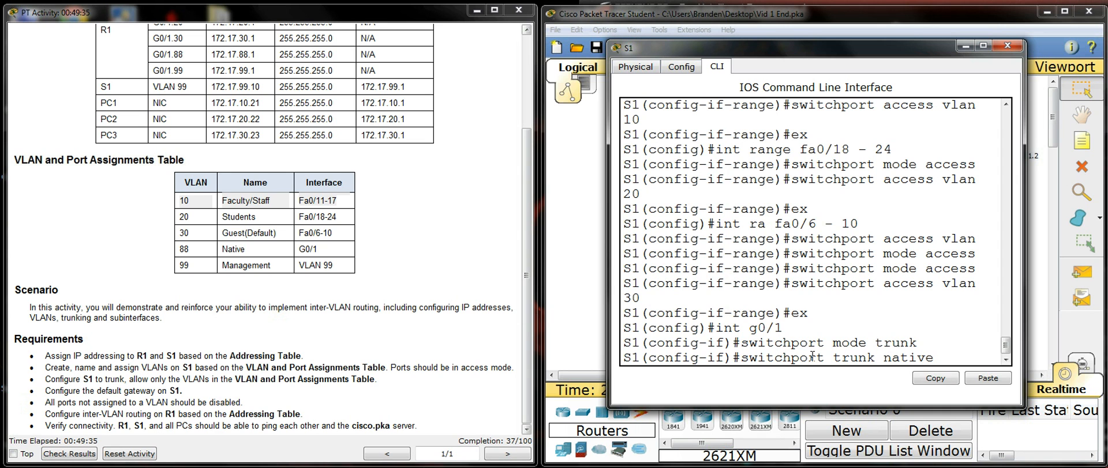
{"action": "type", "text": " vlan 88"}
{"action": "key", "text": "Return"}
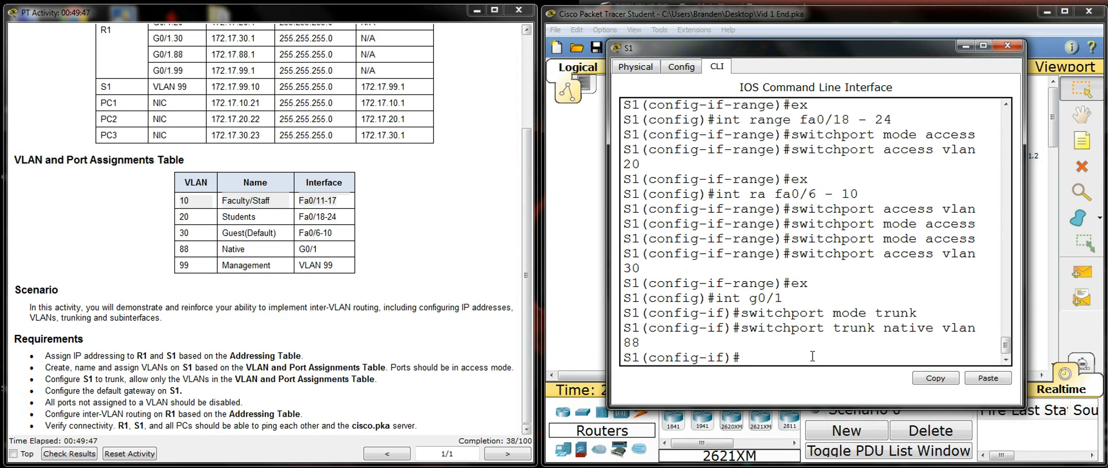
Step: Leave interface and global configuration modes on S1 to return to the privileged EXEC prompt
{"action": "type", "text": "ex"}
{"action": "key", "text": "Return"}
{"action": "key", "text": "Return"}
{"action": "key", "text": "Return"}
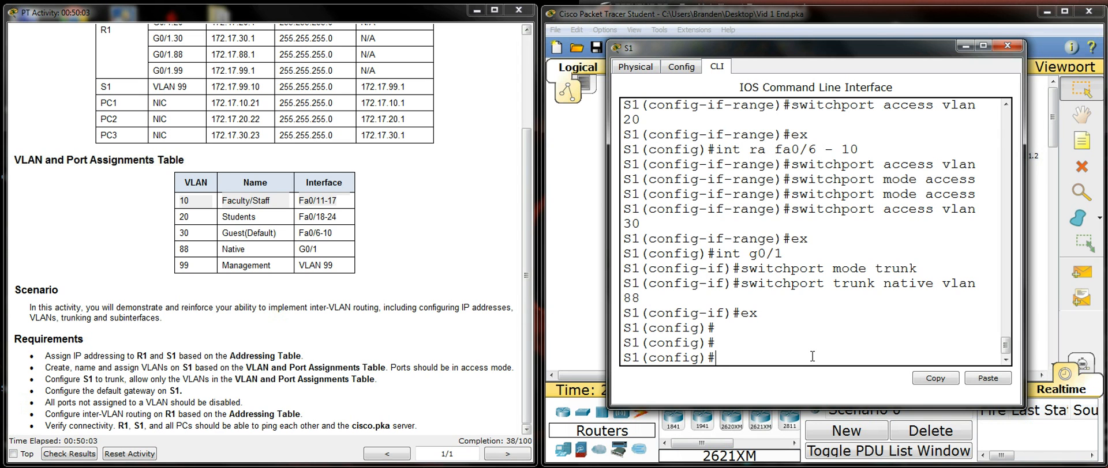
{"action": "type", "text": "ex"}
{"action": "key", "text": "Return"}
{"action": "key", "text": "Return"}
{"action": "key", "text": "Return"}
{"action": "key", "text": "Return"}
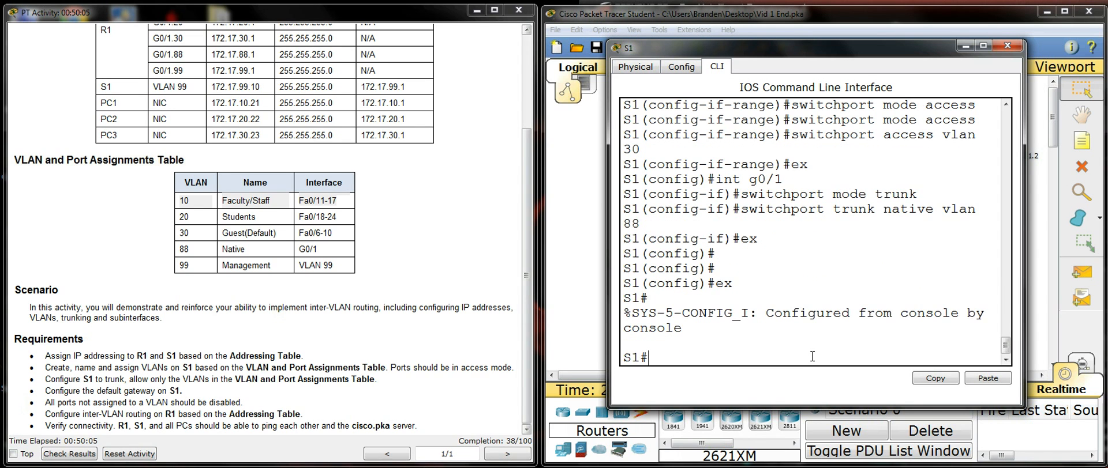
{"action": "key", "text": "Return"}
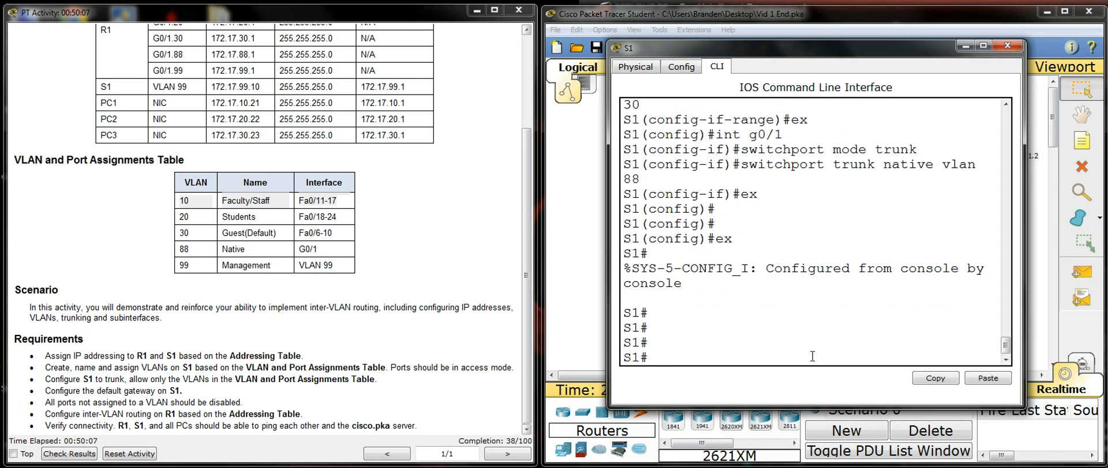
Step: Display S1's VLAN table with show vlan and review the ports assigned to each VLAN
{"action": "type", "text": "show vlan"}
{"action": "key", "text": "Return"}
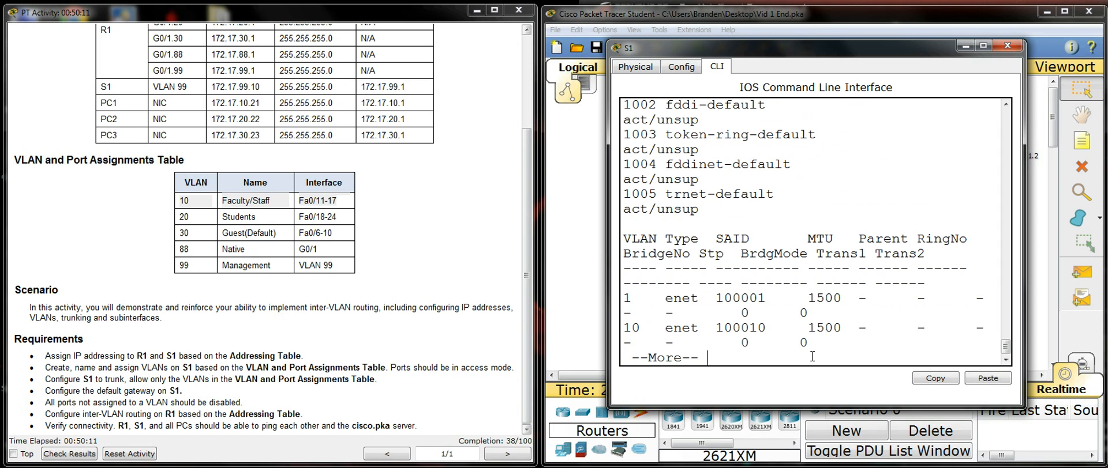
{"action": "scroll", "coordinate": [860, 301], "scroll_direction": "up", "scroll_amount": 2}
{"action": "scroll", "coordinate": [857, 306], "scroll_direction": "down", "scroll_amount": 2}
{"action": "scroll", "coordinate": [798, 338], "scroll_direction": "up", "scroll_amount": 1}
{"action": "scroll", "coordinate": [798, 338], "scroll_direction": "up", "scroll_amount": 5}
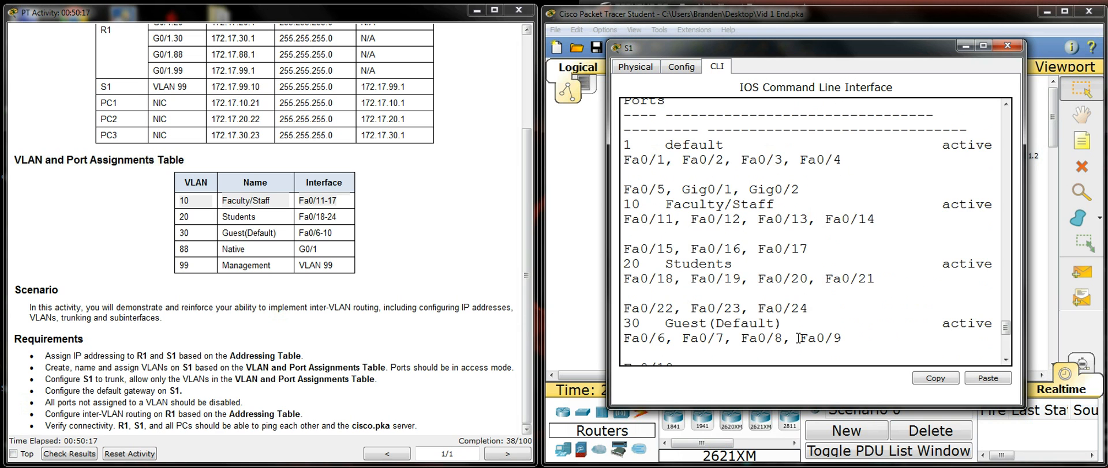
{"action": "scroll", "coordinate": [787, 226], "scroll_direction": "down", "scroll_amount": 3}
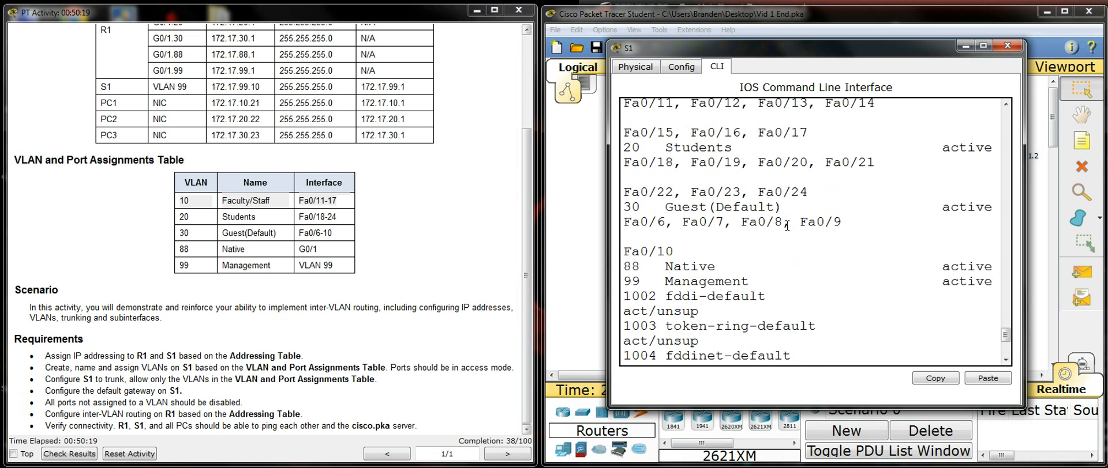
{"action": "scroll", "coordinate": [788, 226], "scroll_direction": "up", "scroll_amount": 4}
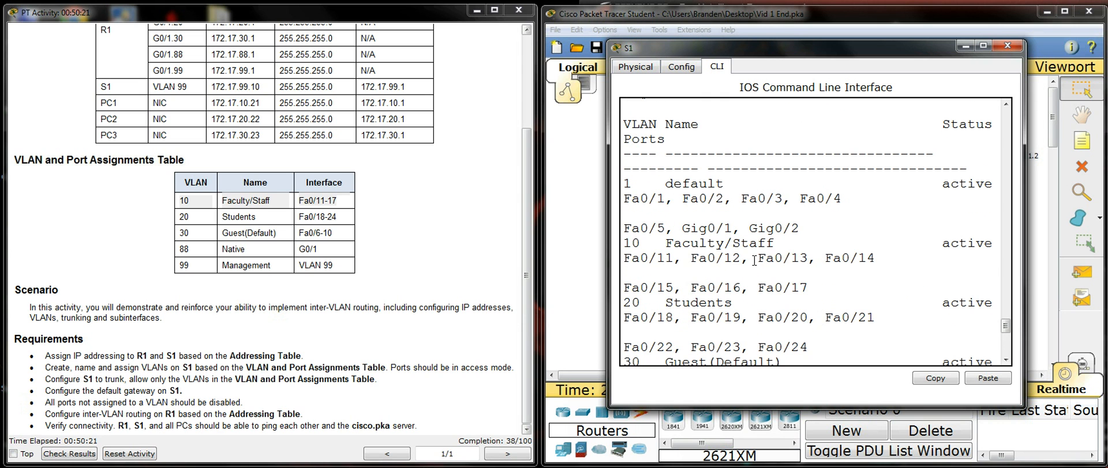
Step: Widen the S1 window and compare its VLAN listing with the VLAN and Port Assignments Table
{"action": "left_click_drag", "start_coordinate": [608, 259], "coordinate": [230, 257]}
{"action": "scroll", "coordinate": [460, 258], "scroll_direction": "up", "scroll_amount": 3}
{"action": "scroll", "coordinate": [459, 259], "scroll_direction": "down", "scroll_amount": 1}
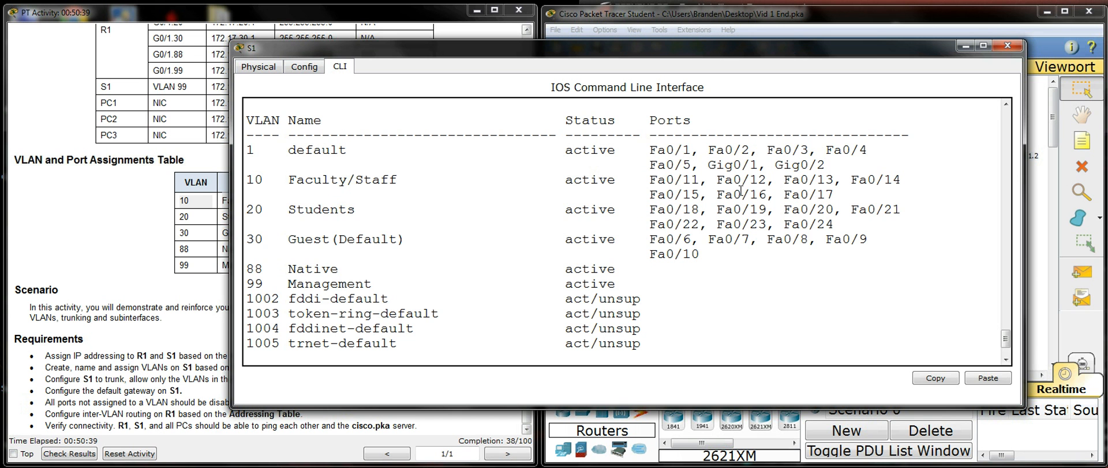
{"action": "left_click_drag", "start_coordinate": [730, 53], "coordinate": [868, 45]}
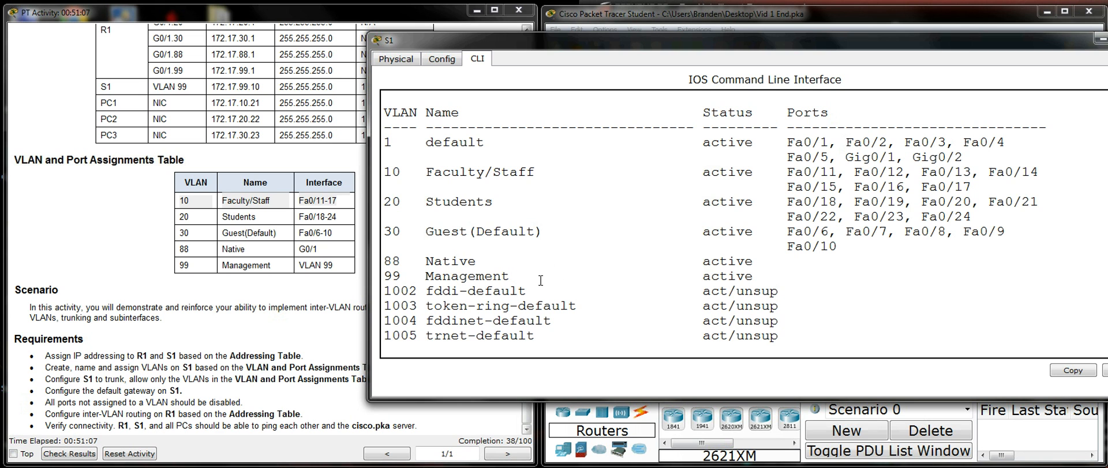
{"action": "left_click_drag", "start_coordinate": [775, 48], "coordinate": [770, 93]}
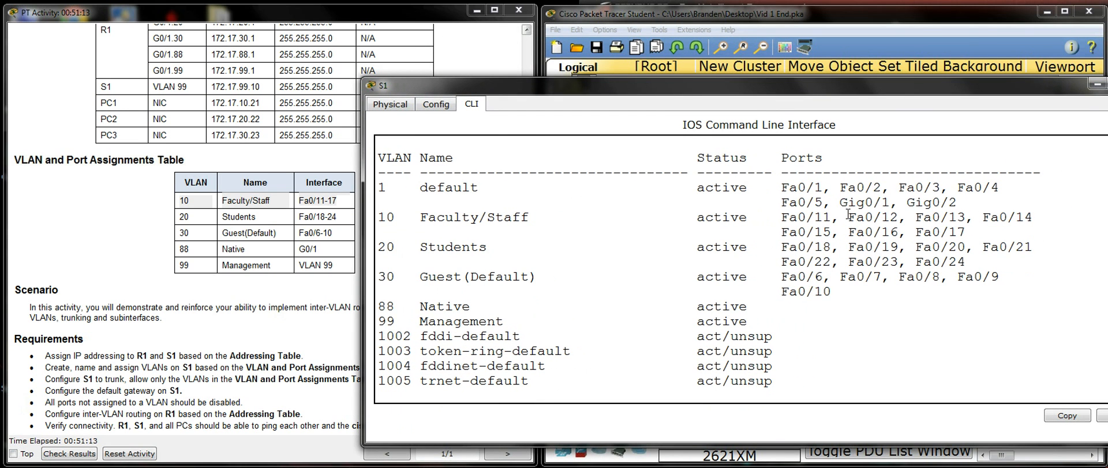
{"action": "mouse_move", "coordinate": [807, 88]}
{"action": "left_mouse_down"}
{"action": "mouse_move", "coordinate": [806, 284]}
{"action": "mouse_move", "coordinate": [808, 88]}
{"action": "left_mouse_up"}
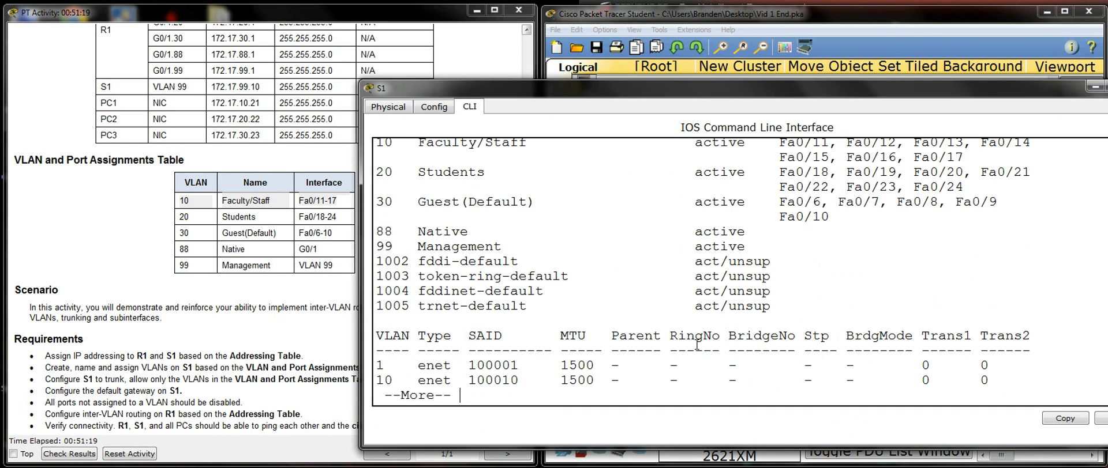
Step: Page to the end of the VLAN listing and return to the S1 prompt
{"action": "key", "text": "space"}
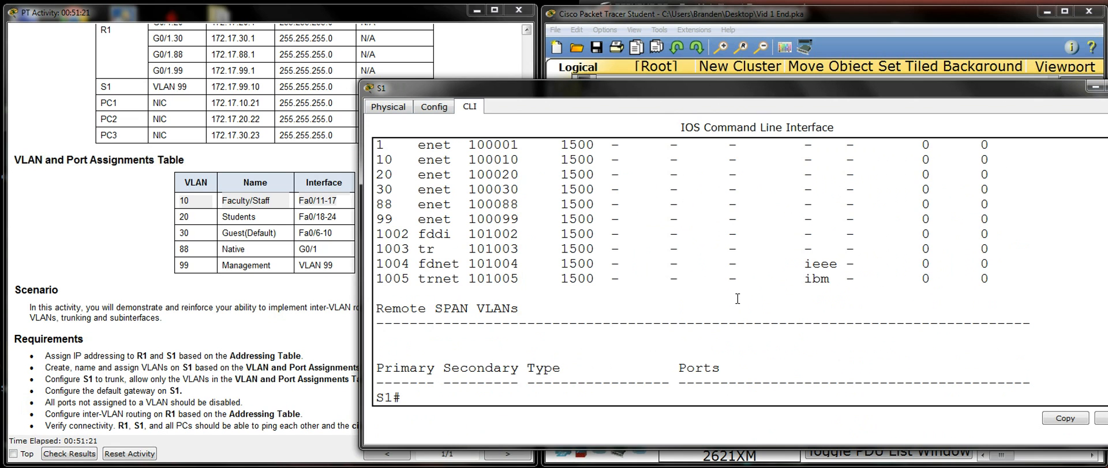
{"action": "key", "text": "Return"}
{"action": "key", "text": "Return"}
{"action": "key", "text": "Return"}
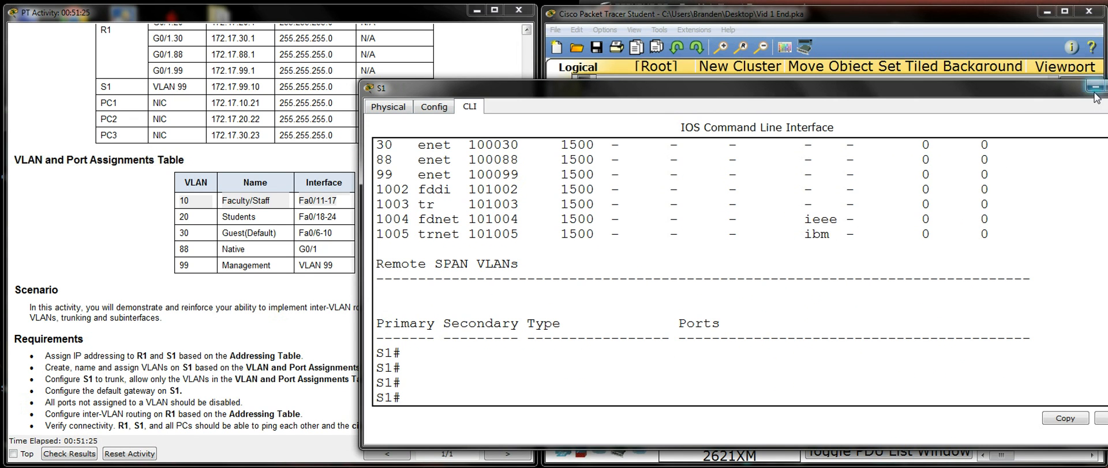
Step: Narrow and minimize the S1 window, and highlight the requirement that all ports not assigned to a VLAN should be disabled
{"action": "left_click_drag", "start_coordinate": [1000, 93], "coordinate": [899, 88]}
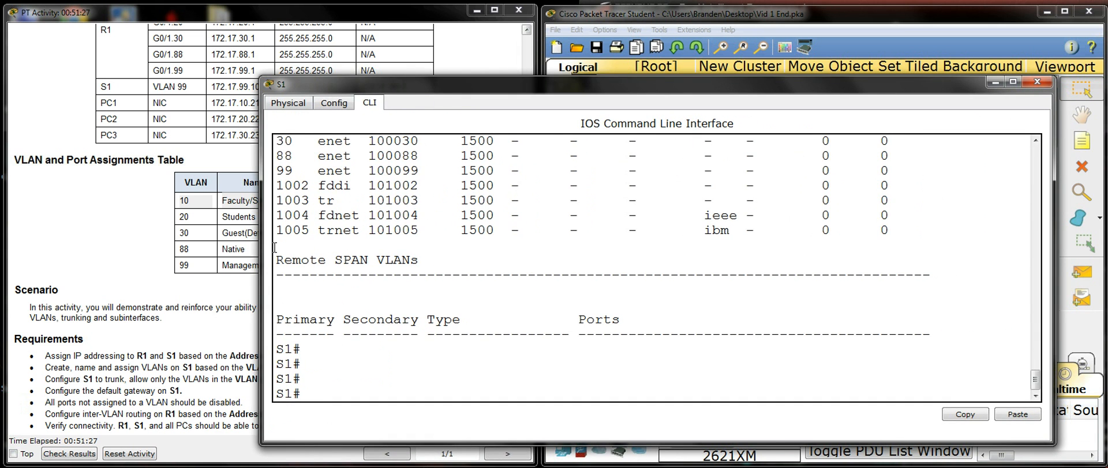
{"action": "left_click_drag", "start_coordinate": [260, 247], "coordinate": [567, 244]}
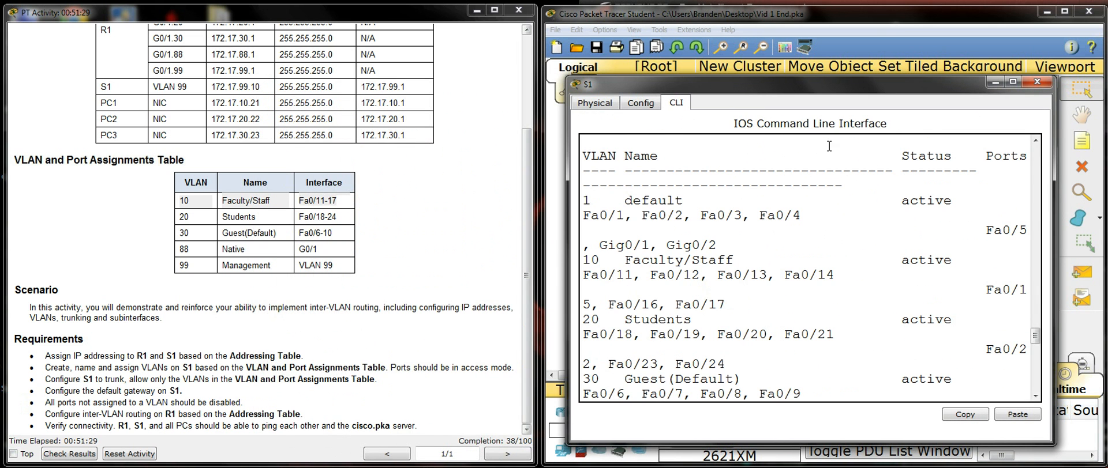
{"action": "left_click", "coordinate": [994, 82]}
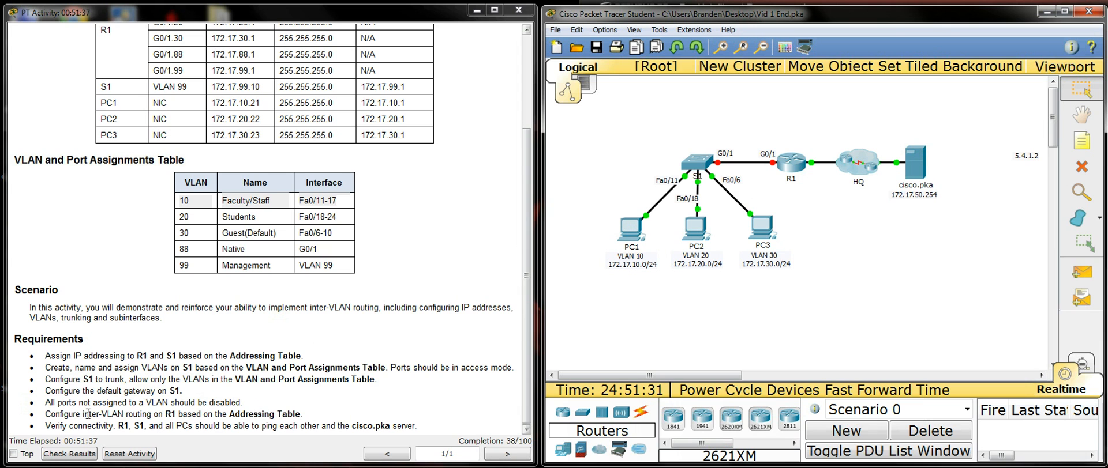
{"action": "left_click_drag", "start_coordinate": [244, 403], "coordinate": [37, 403]}
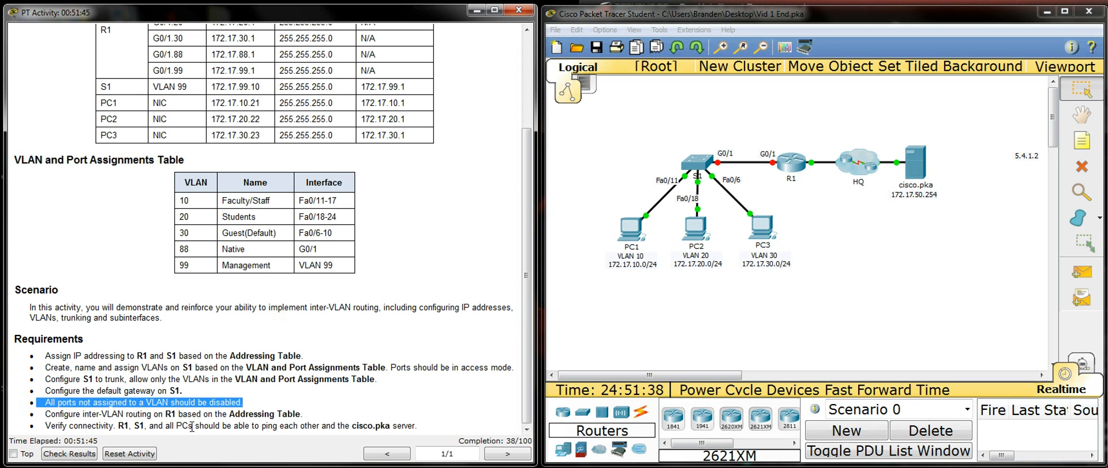
Step: Reopen S1's command line, widen its window and review which ports remain in the default VLAN
{"action": "left_click", "coordinate": [693, 155]}
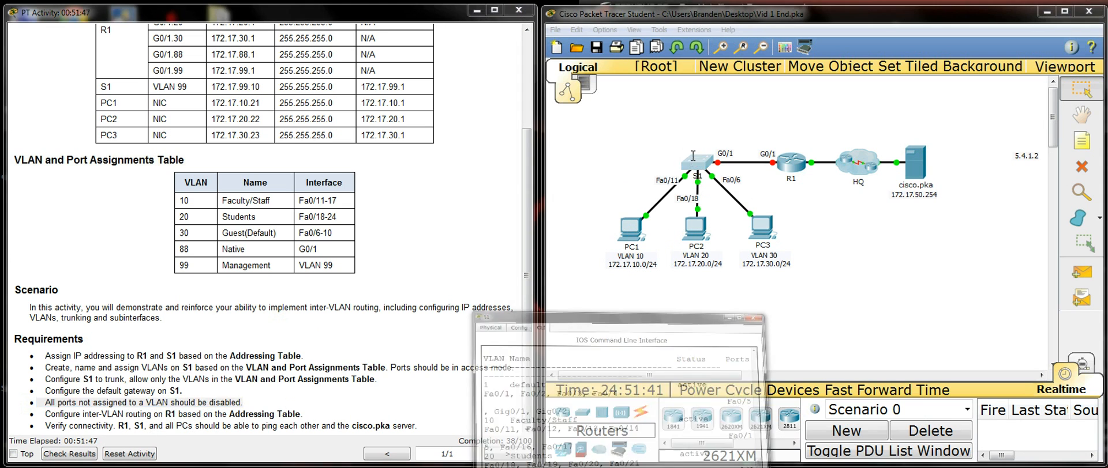
{"action": "left_click", "coordinate": [693, 156]}
{"action": "left_click_drag", "start_coordinate": [563, 304], "coordinate": [263, 296]}
{"action": "scroll", "coordinate": [523, 292], "scroll_direction": "up", "scroll_amount": 9}
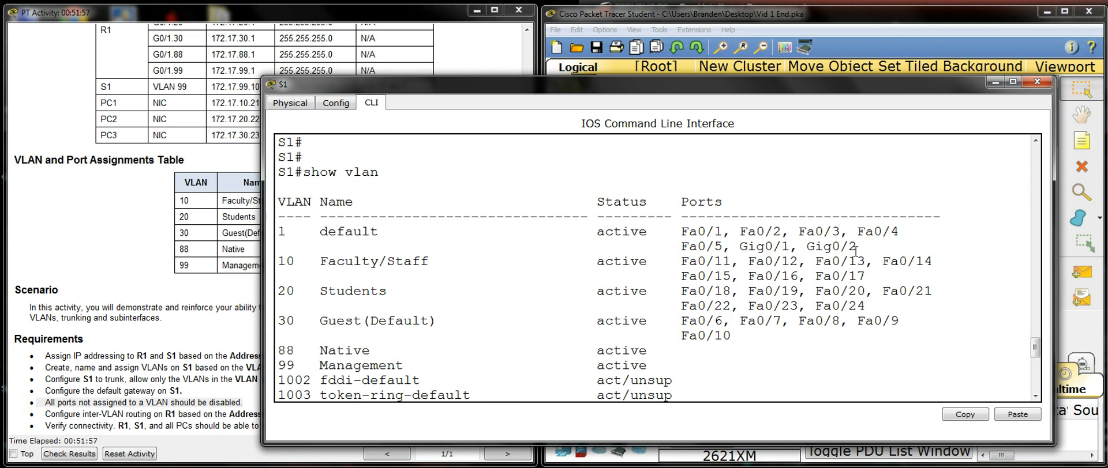
{"action": "scroll", "coordinate": [855, 251], "scroll_direction": "down", "scroll_amount": 9}
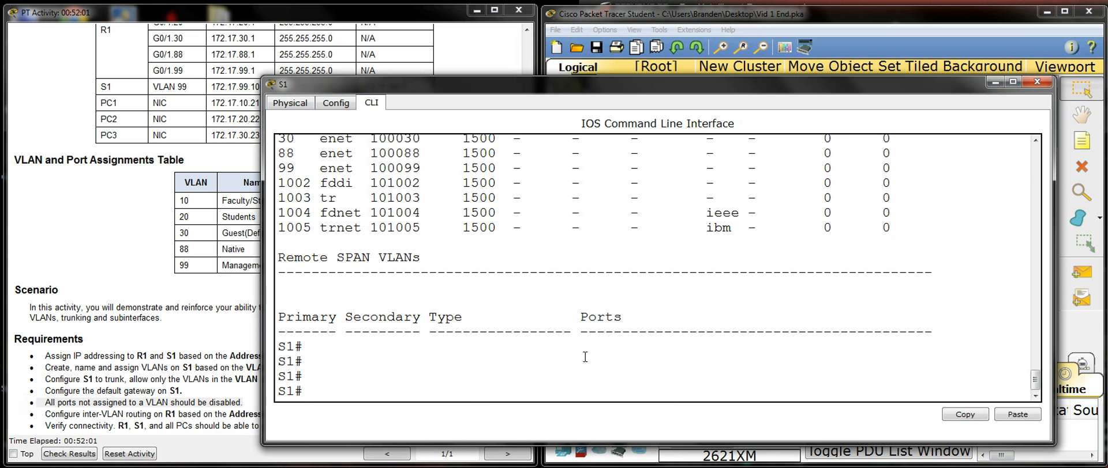
Step: Shut down S1's unassigned interface range fa0/1 - 5 and return to global configuration mode
{"action": "type", "text": "conf t"}
{"action": "key", "text": "Return"}
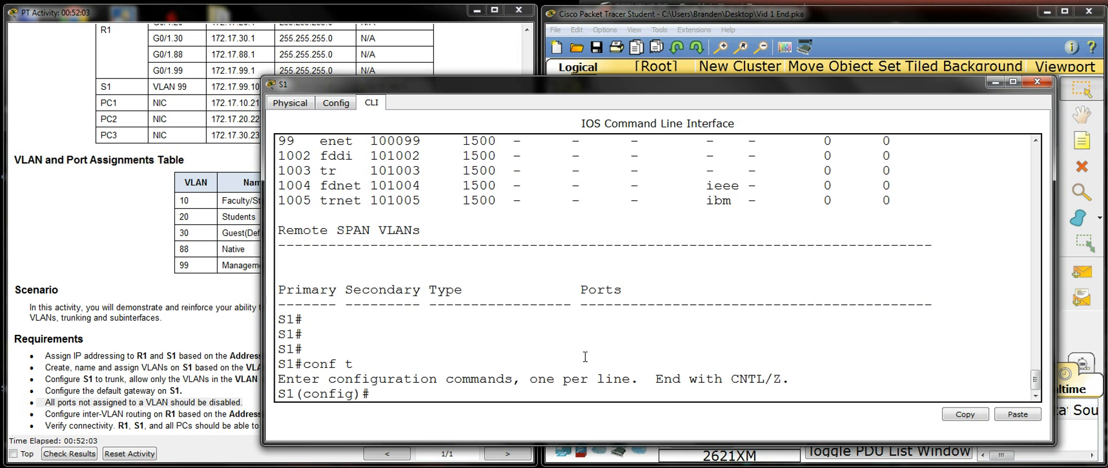
{"action": "type", "text": "int range fa0/1 -"}
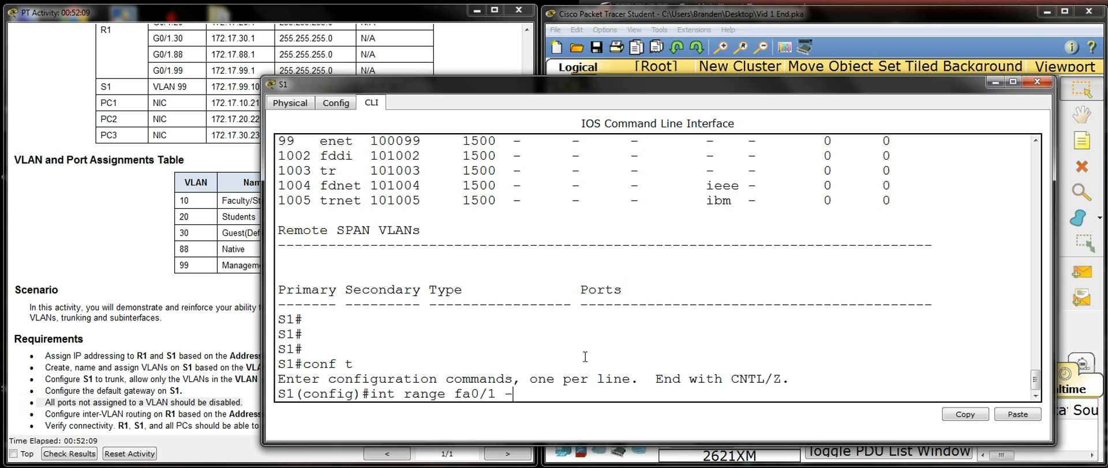
{"action": "type", "text": " 5"}
{"action": "scroll", "coordinate": [589, 254], "scroll_direction": "up", "scroll_amount": 6}
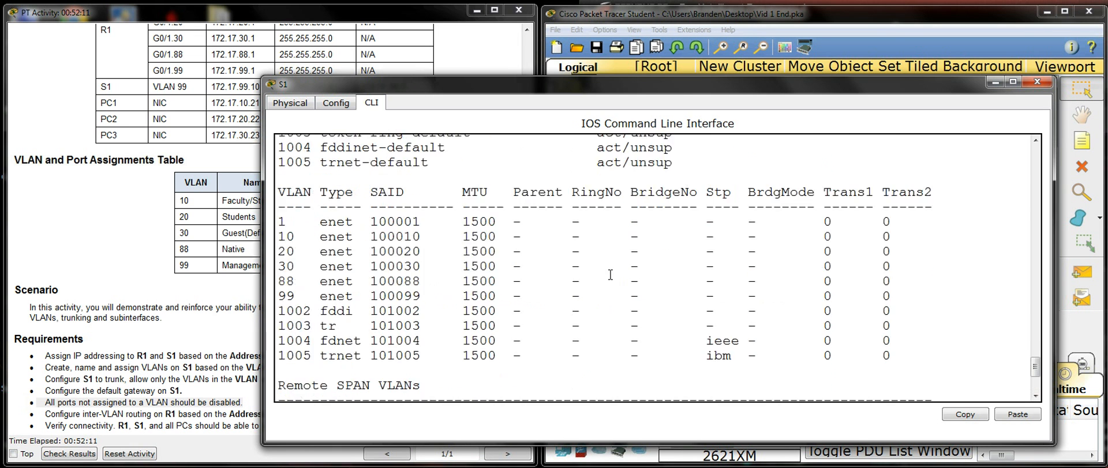
{"action": "scroll", "coordinate": [610, 275], "scroll_direction": "up", "scroll_amount": 2}
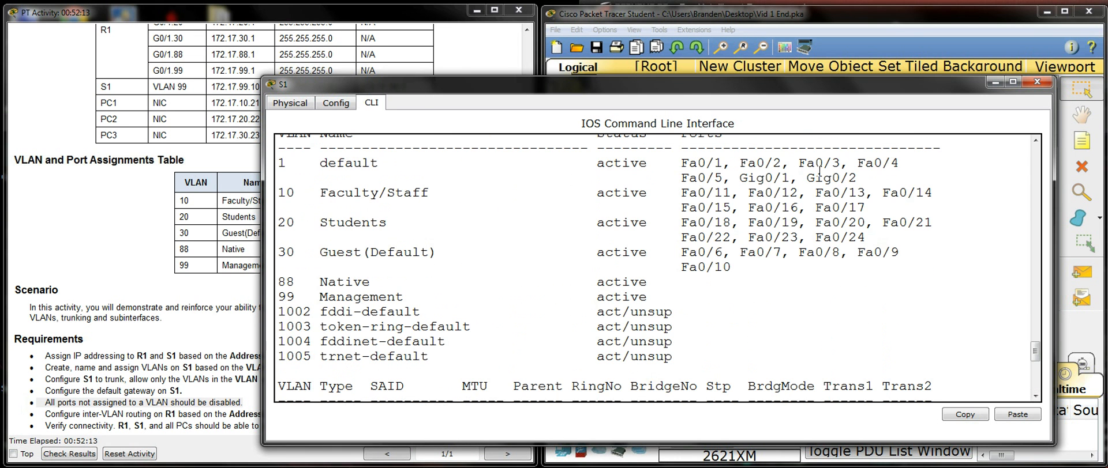
{"action": "scroll", "coordinate": [717, 184], "scroll_direction": "down", "scroll_amount": 8}
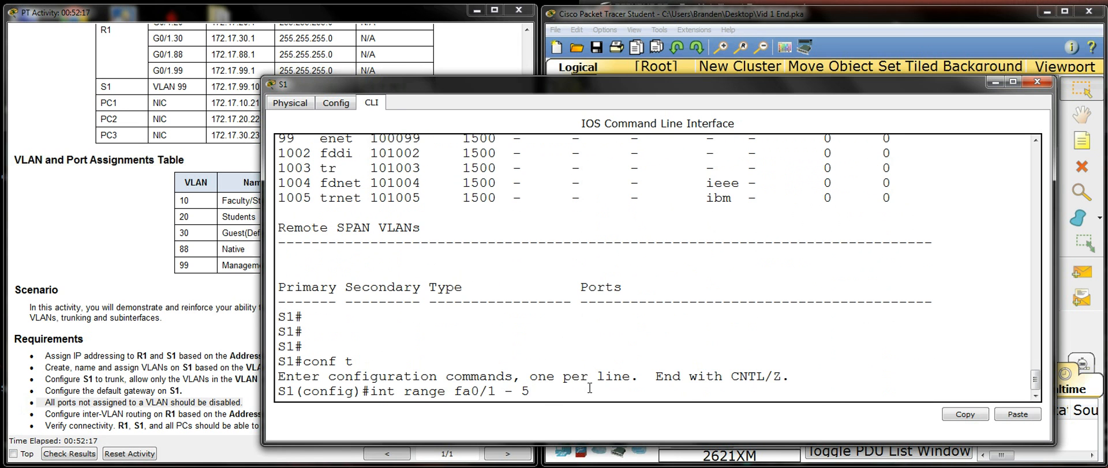
{"action": "key", "text": "Return"}
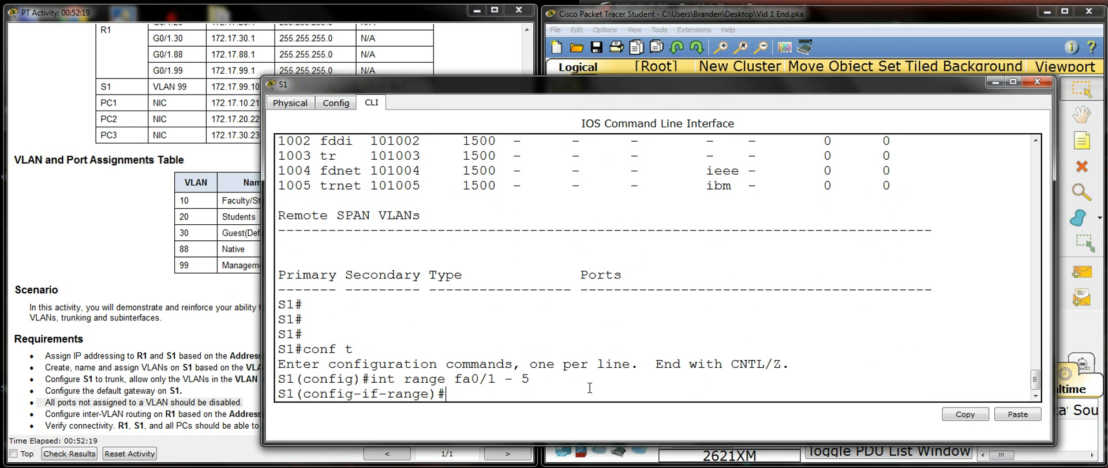
{"action": "type", "text": "shutdown"}
{"action": "key", "text": "Return"}
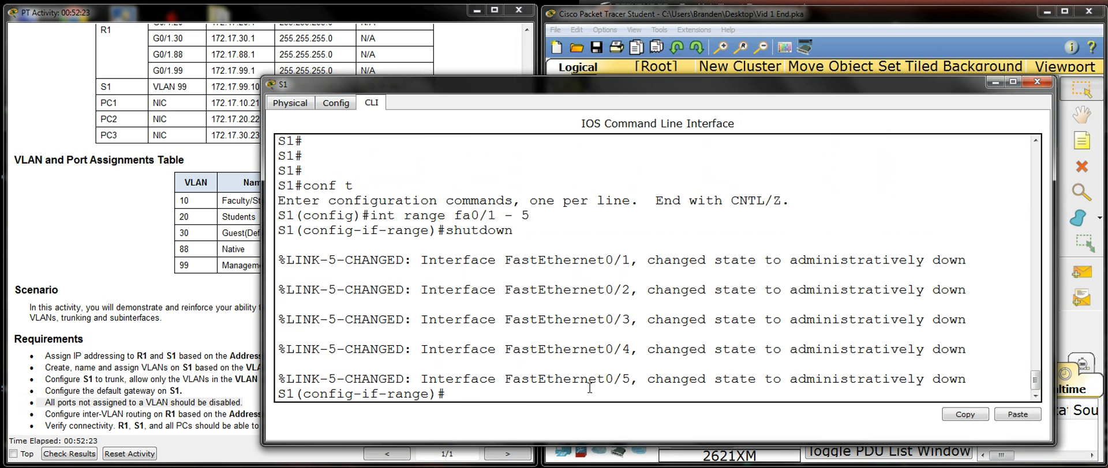
{"action": "key", "text": "Return"}
{"action": "type", "text": "ex"}
{"action": "key", "text": "Return"}
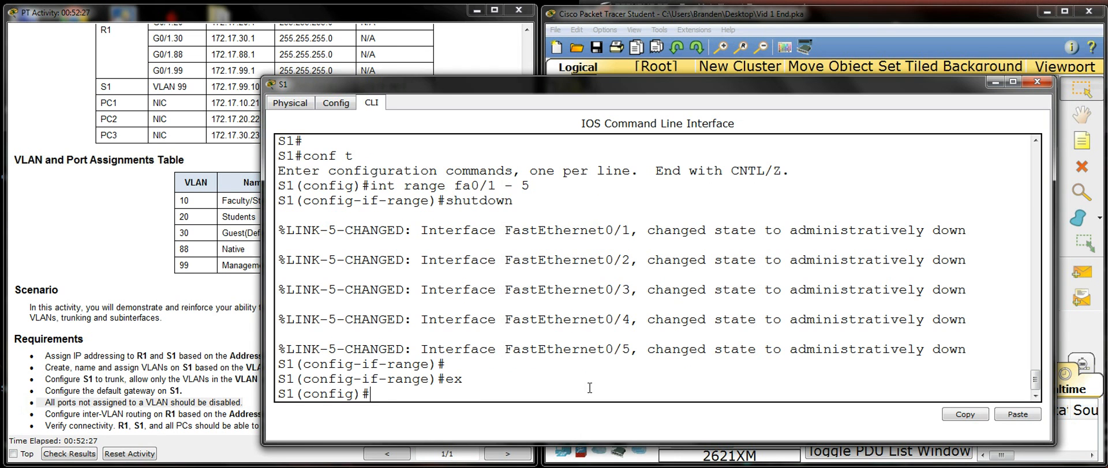
Step: Shut down S1's unused interface g0/2
{"action": "type", "text": "int g0/2"}
{"action": "key", "text": "Return"}
{"action": "type", "text": "shutdown"}
{"action": "key", "text": "Return"}
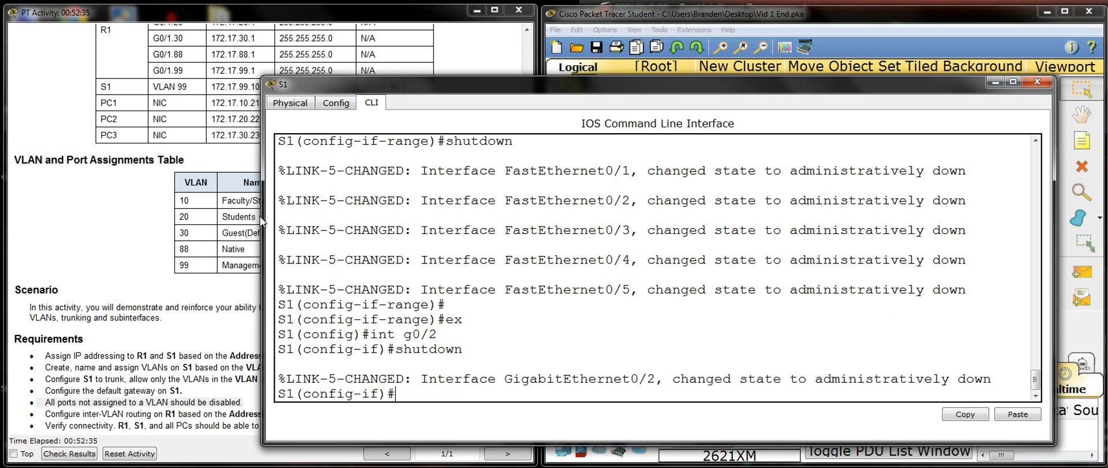
Step: Narrow the S1 window, compare its earlier VLAN listing with the VLAN and Port Assignments Table, and minimize the window
{"action": "left_click_drag", "start_coordinate": [263, 218], "coordinate": [365, 235]}
{"action": "scroll", "coordinate": [746, 221], "scroll_direction": "up", "scroll_amount": 5}
{"action": "scroll", "coordinate": [539, 235], "scroll_direction": "up", "scroll_amount": 10}
{"action": "scroll", "coordinate": [610, 235], "scroll_direction": "down", "scroll_amount": 1}
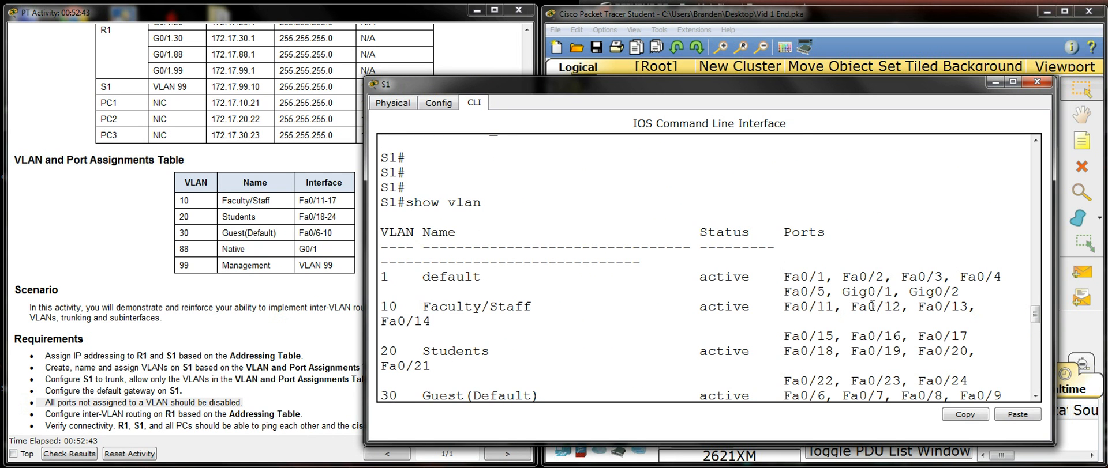
{"action": "left_click_drag", "start_coordinate": [818, 86], "coordinate": [802, 109]}
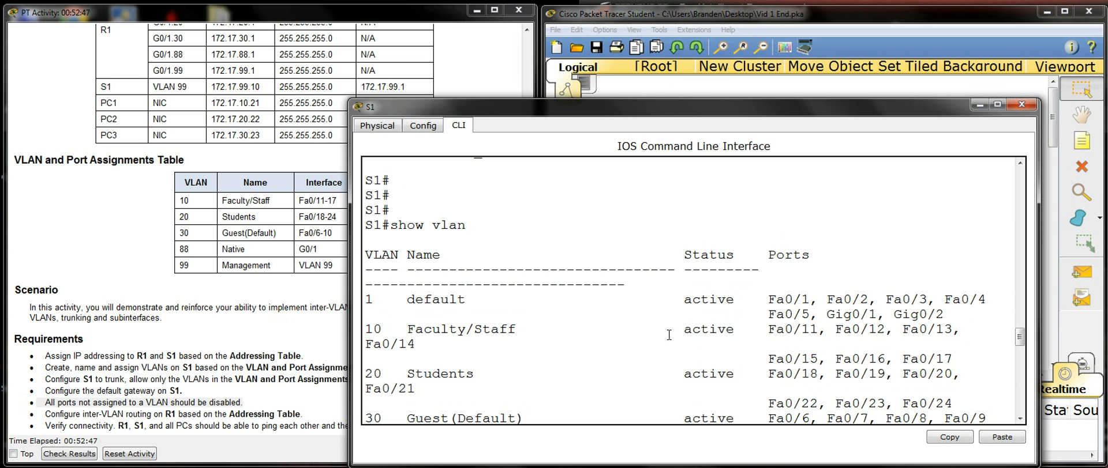
{"action": "left_click_drag", "start_coordinate": [782, 107], "coordinate": [823, 64]}
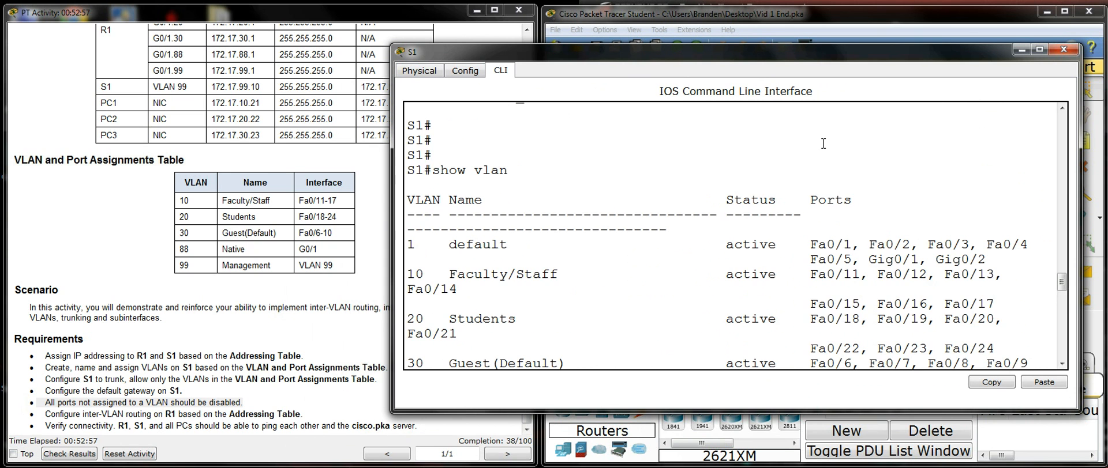
{"action": "scroll", "coordinate": [805, 211], "scroll_direction": "down", "scroll_amount": 20}
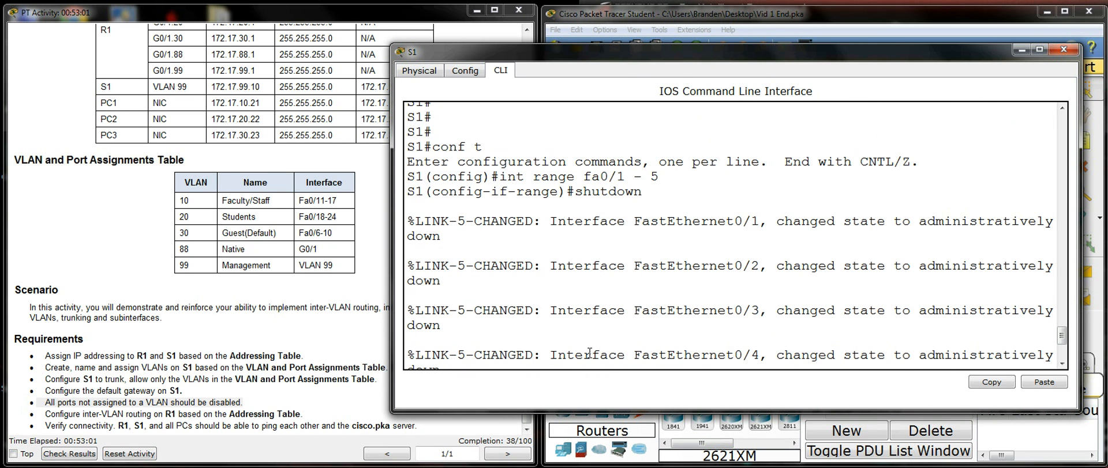
{"action": "scroll", "coordinate": [579, 361], "scroll_direction": "down", "scroll_amount": 4}
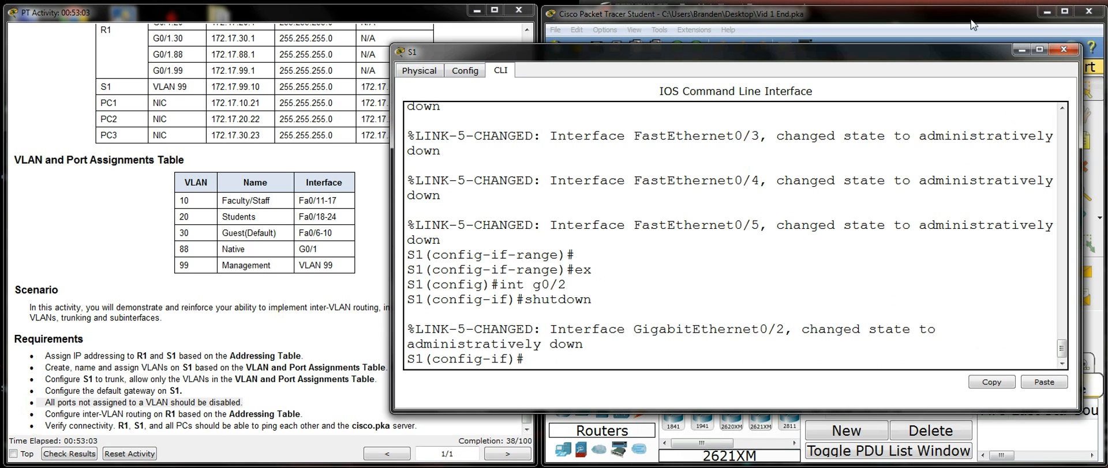
{"action": "left_click", "coordinate": [1026, 49]}
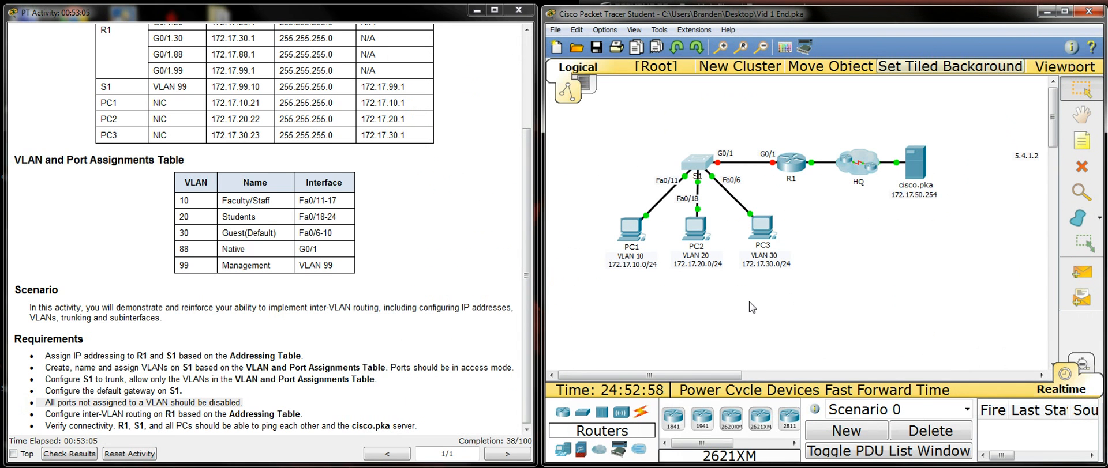